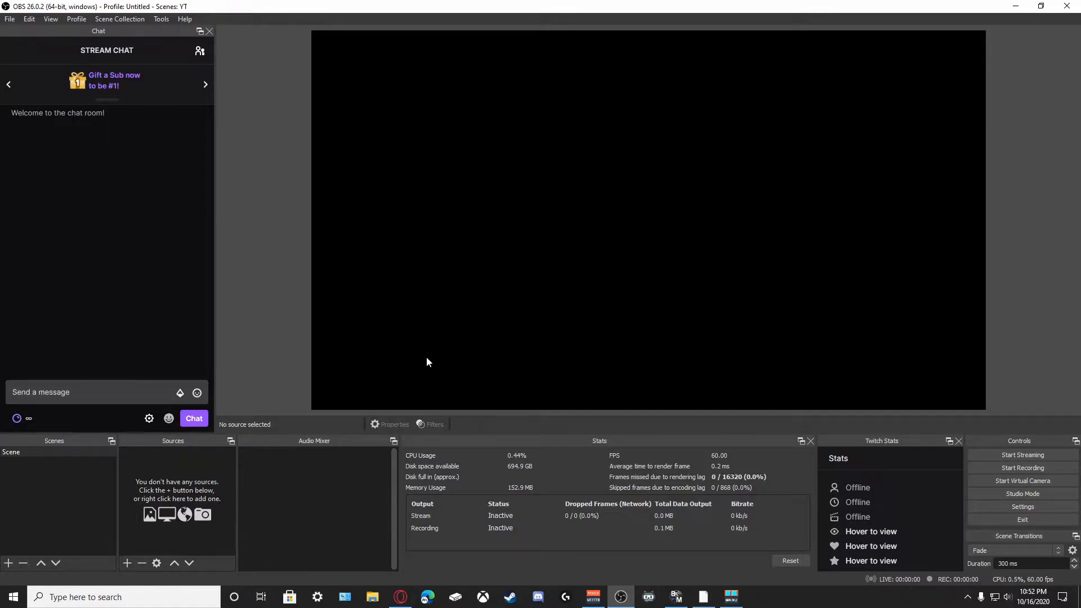
# - Find and open the Windows display settings, and move their window to the upper middle of the desktop
pyautogui.click(118, 602)
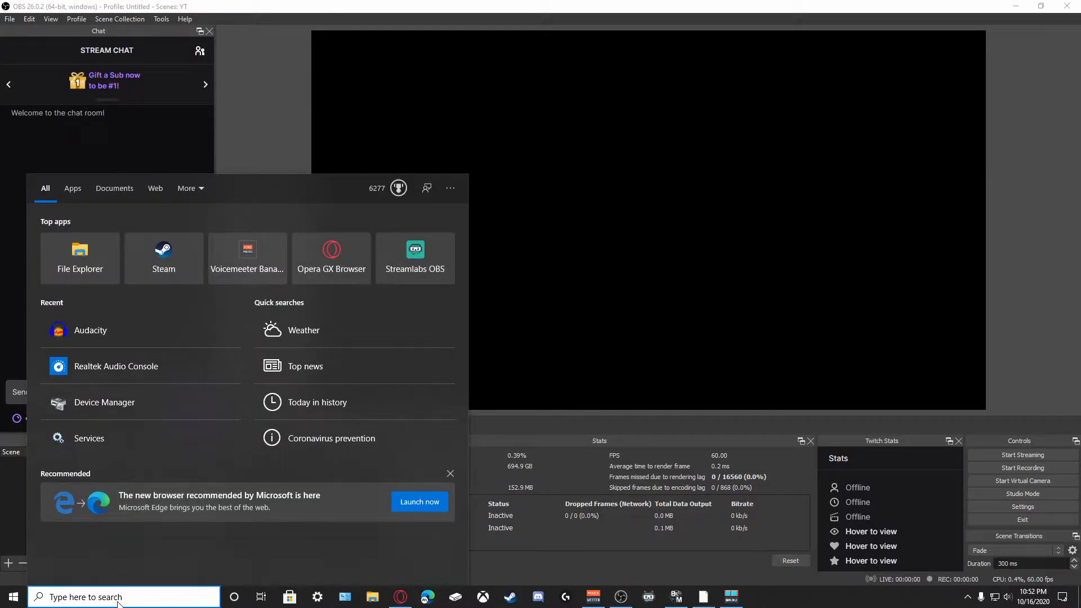
pyautogui.write('display')
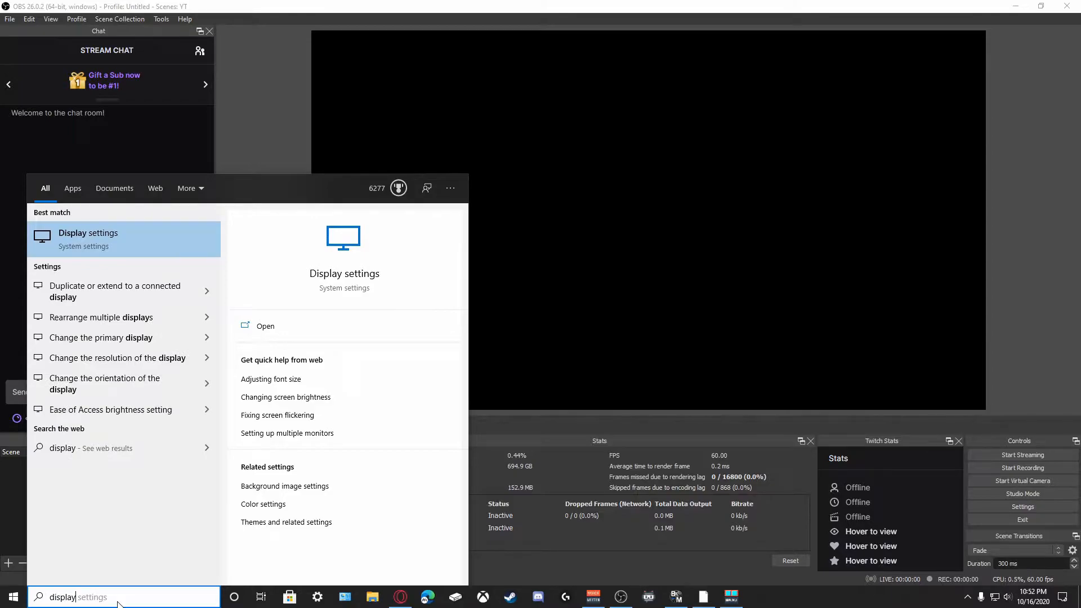
pyautogui.click(133, 251)
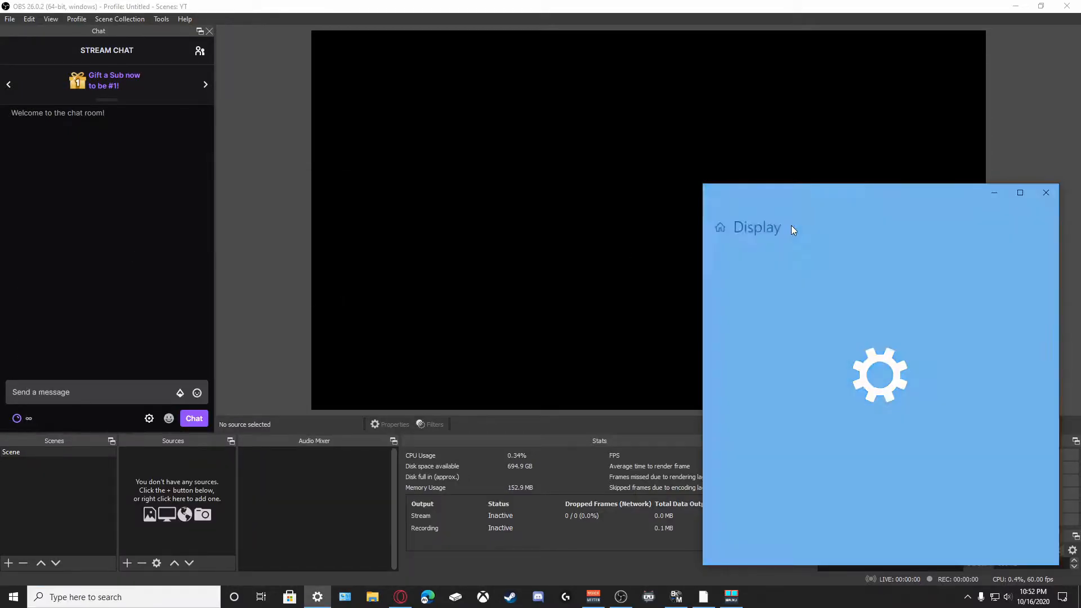
pyautogui.moveTo(843, 200); pyautogui.dragTo(588, 80)
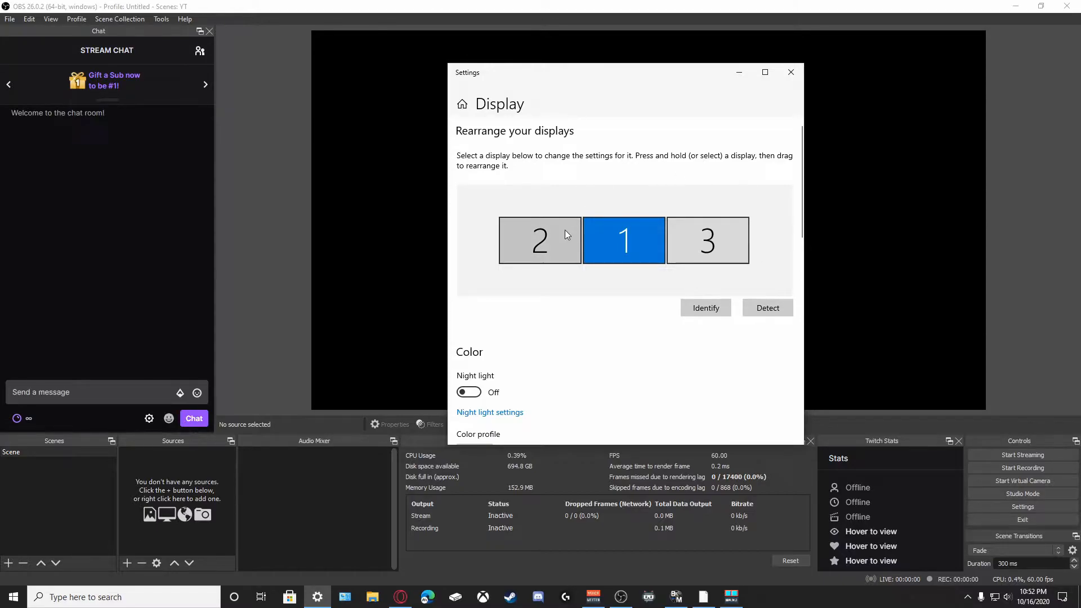
# - Set Multiple displays for display 2 to Extend desktop to this display, and close the display settings
pyautogui.click(532, 237)
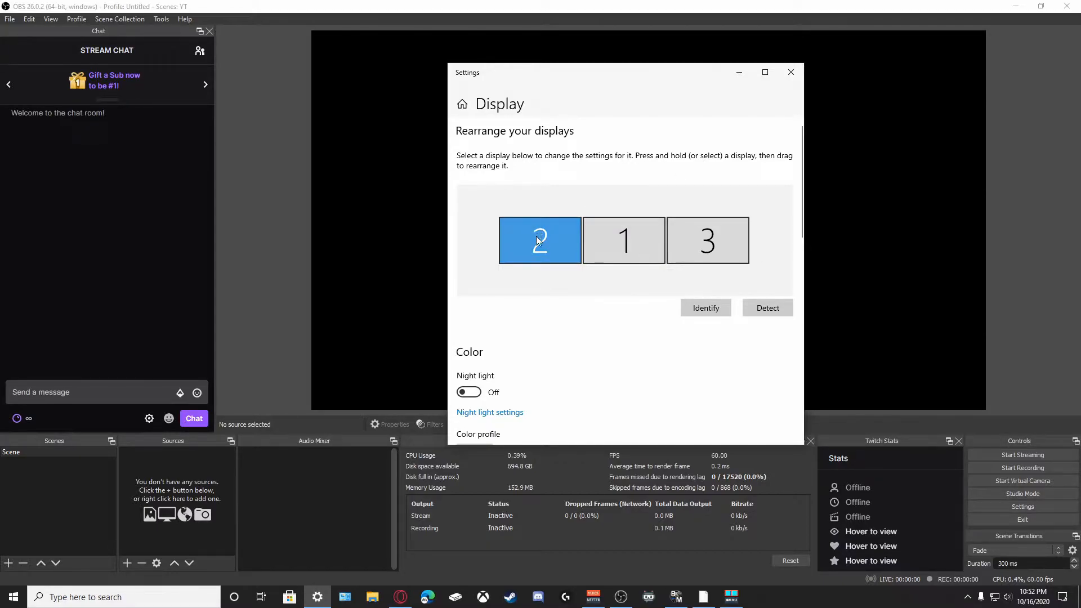
pyautogui.scroll(-2, 555, 299)
pyautogui.scroll(-10, 554, 299)
pyautogui.scroll(2, 521, 190)
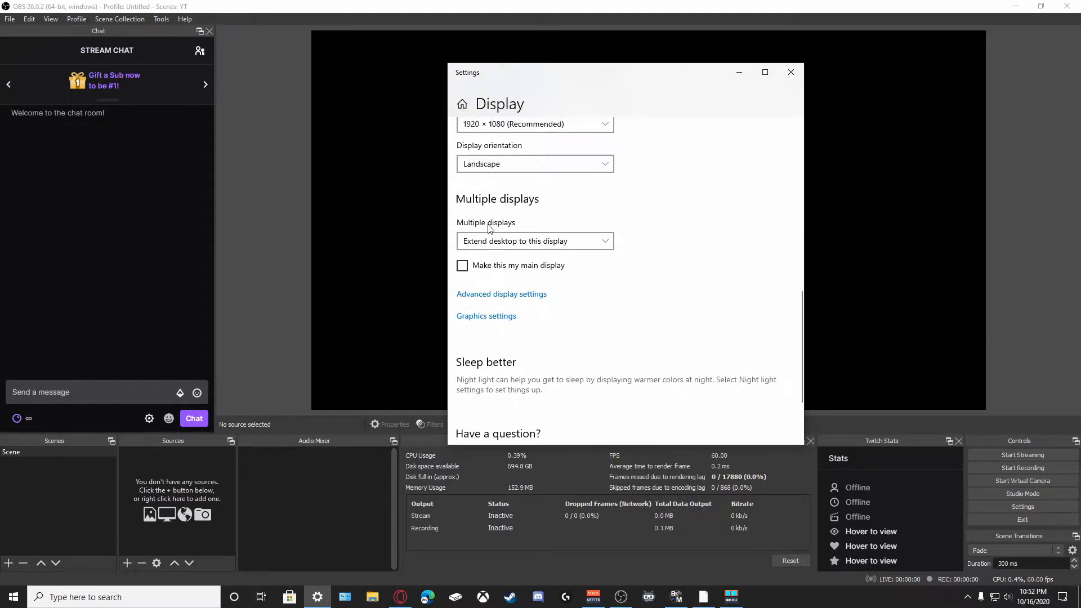
pyautogui.click(492, 241)
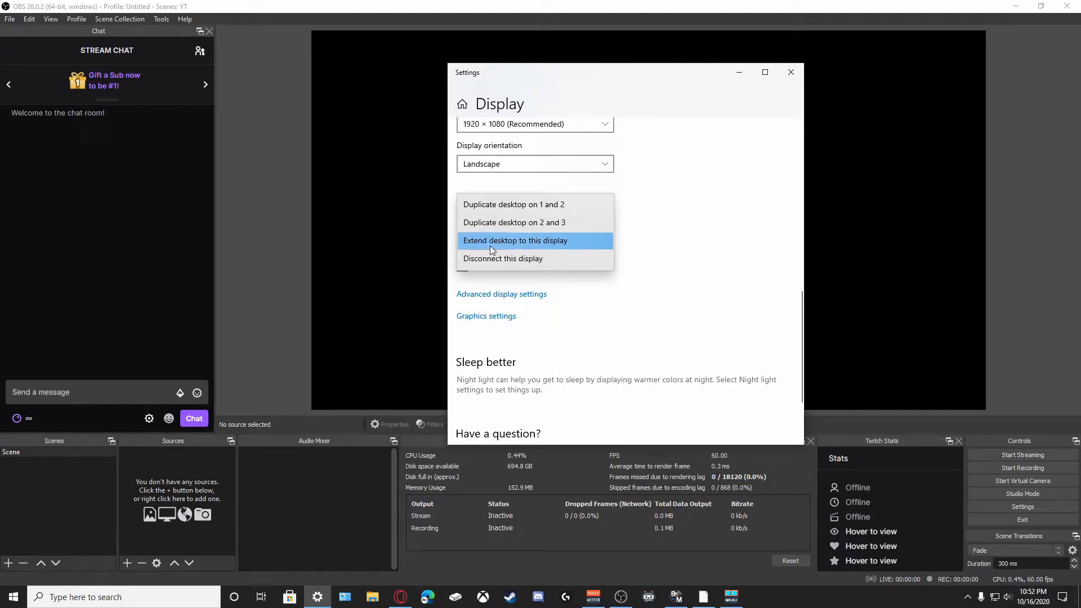
pyautogui.click(542, 241)
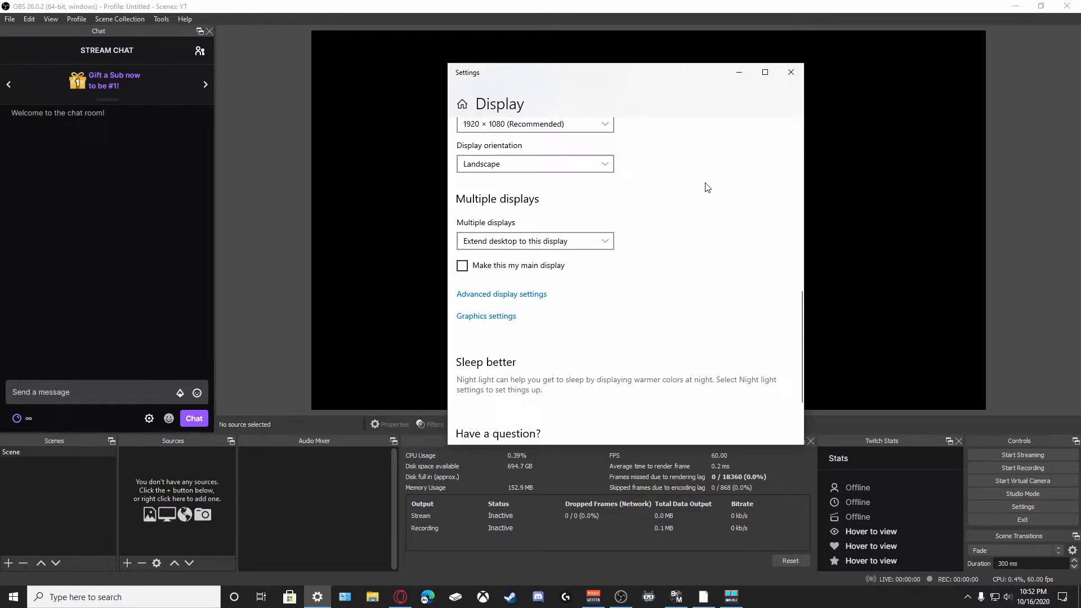
pyautogui.click(792, 73)
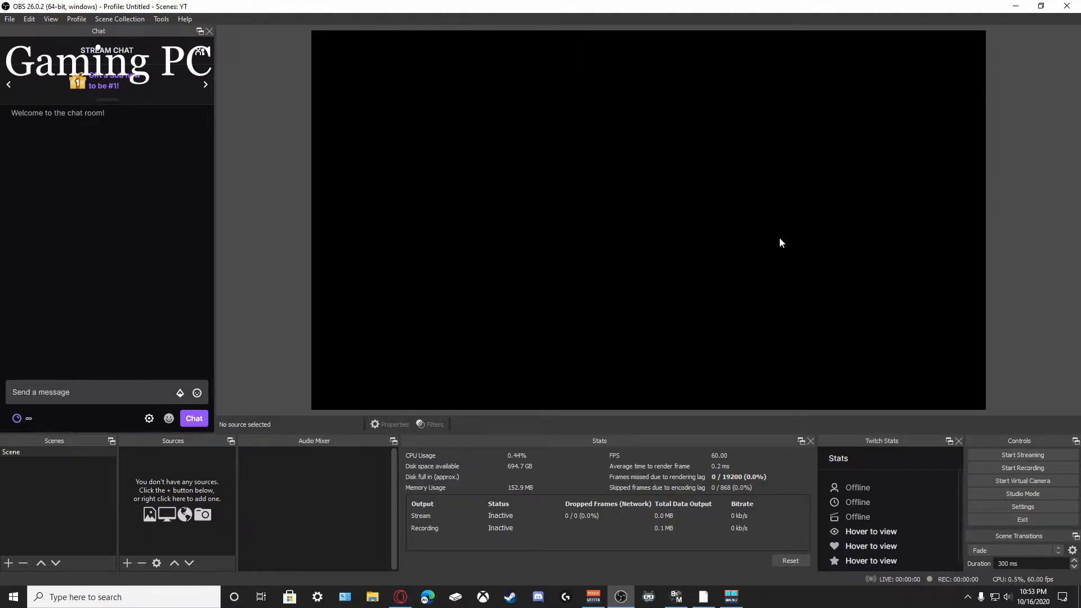
# - In the OBS audio settings, set Desktop Audio to Default and Mic/Auxiliary Audio to VoiceMeeter Output (VB-Audio VoiceMeeter VAIO)
pyautogui.click(1001, 506)
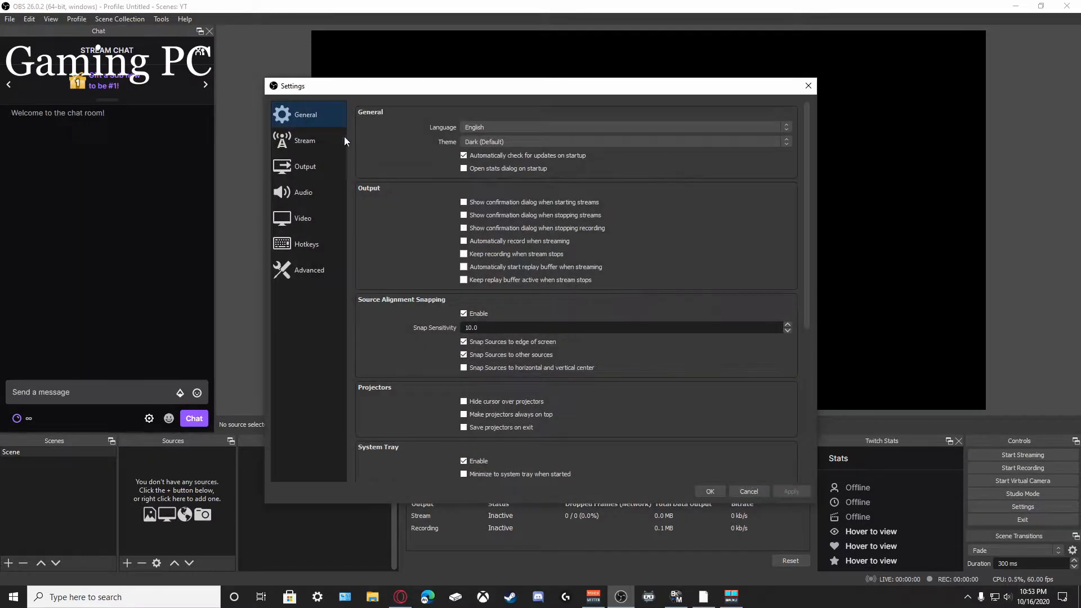
pyautogui.click(303, 194)
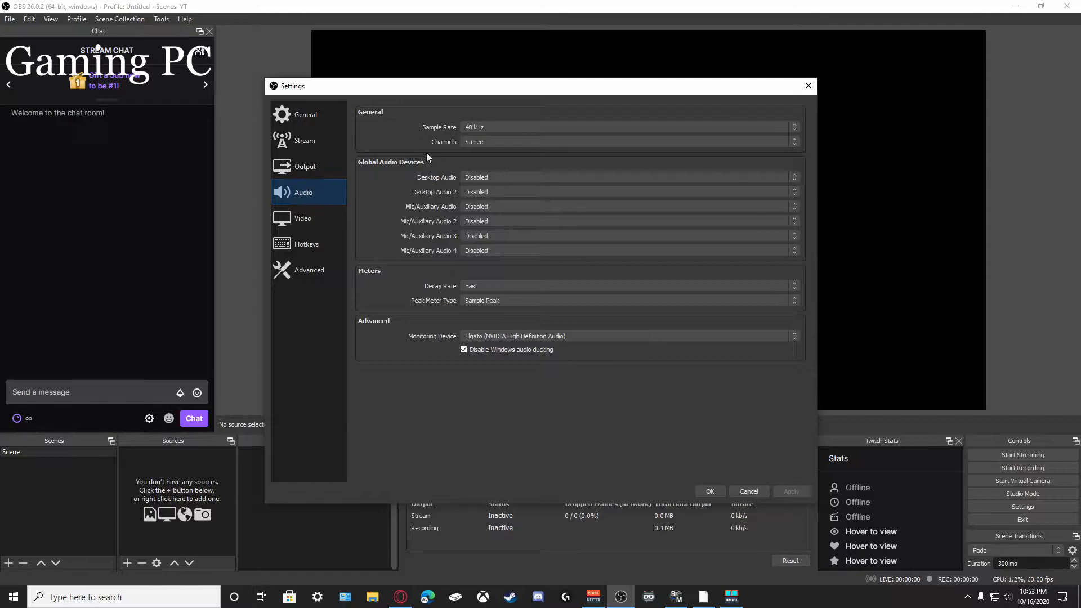
pyautogui.click(500, 179)
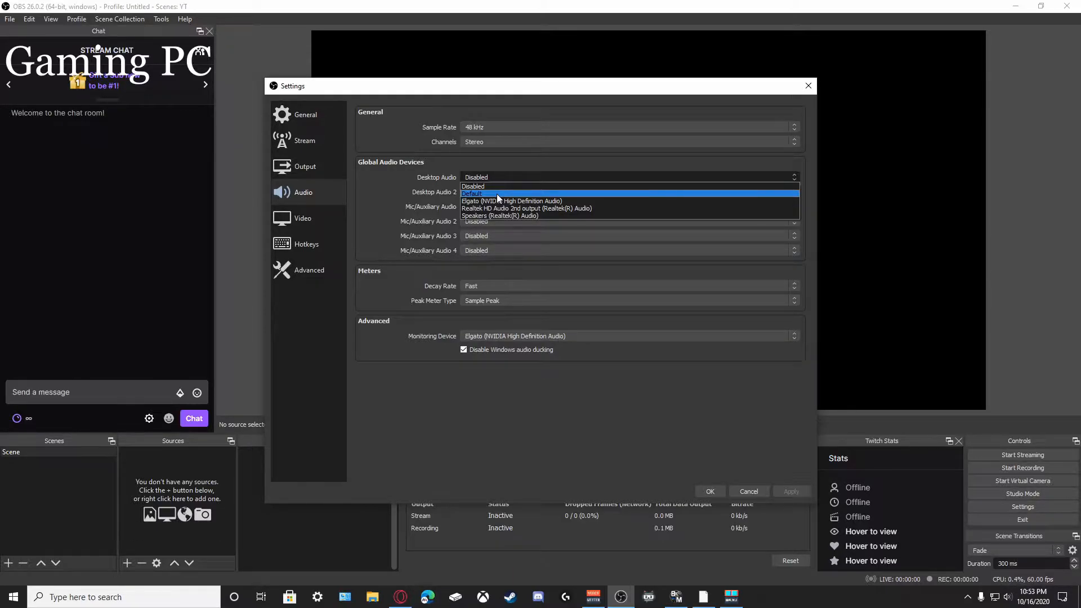
pyautogui.click(497, 194)
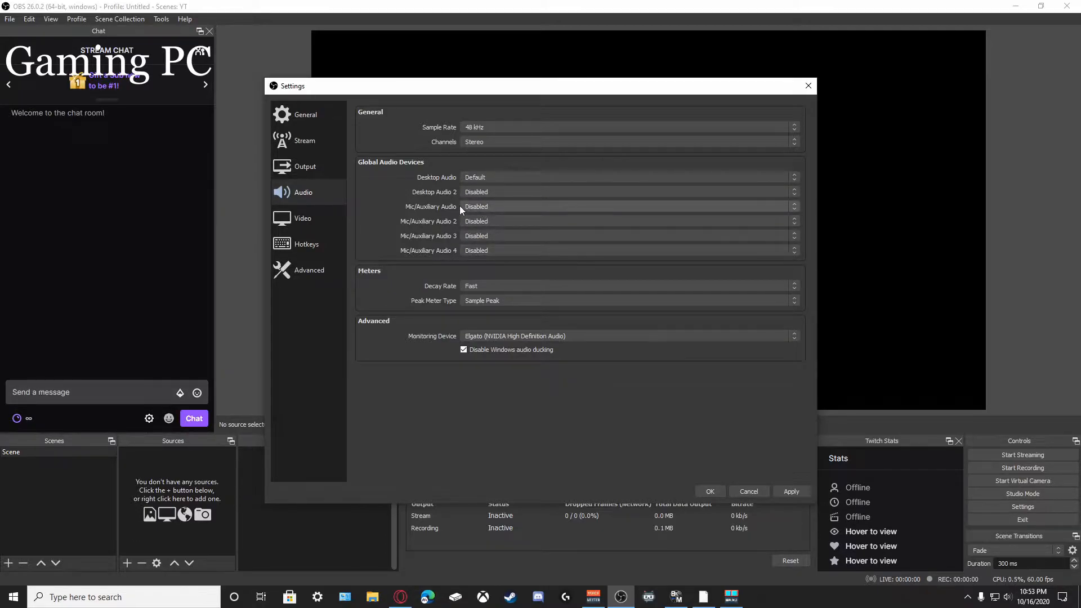
pyautogui.click(477, 209)
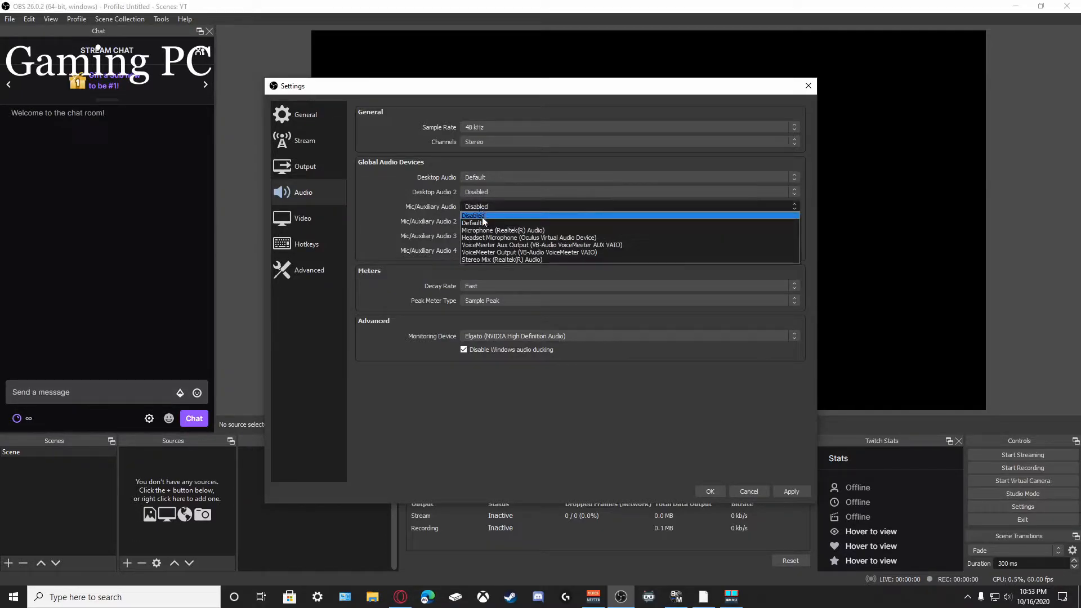
pyautogui.click(493, 253)
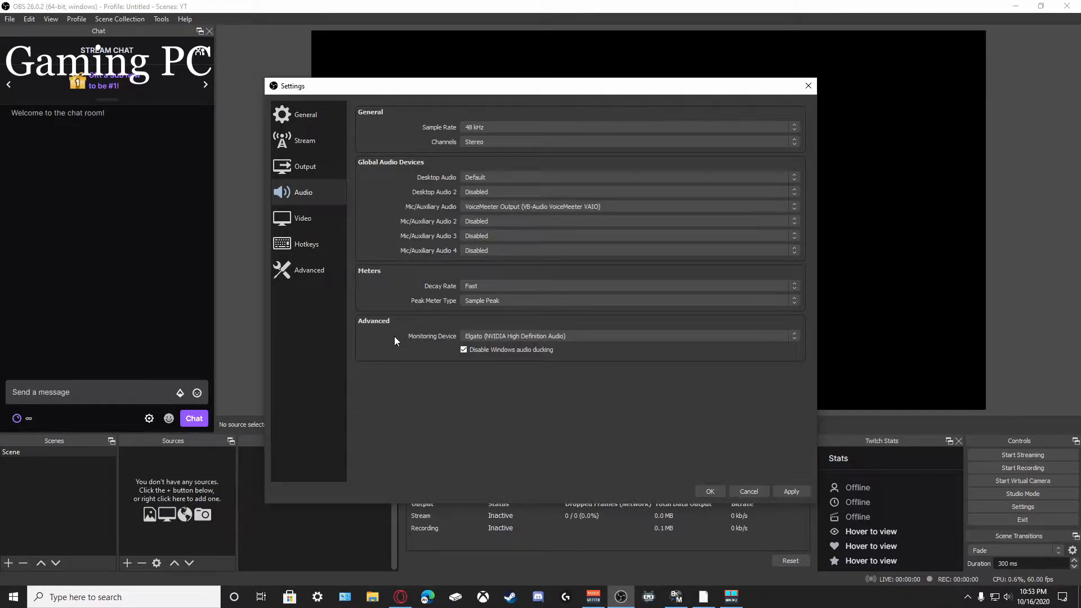
# - Choose Elgato (NVIDIA High Definition Audio) as the monitoring device, and apply and close the settings
pyautogui.click(555, 336)
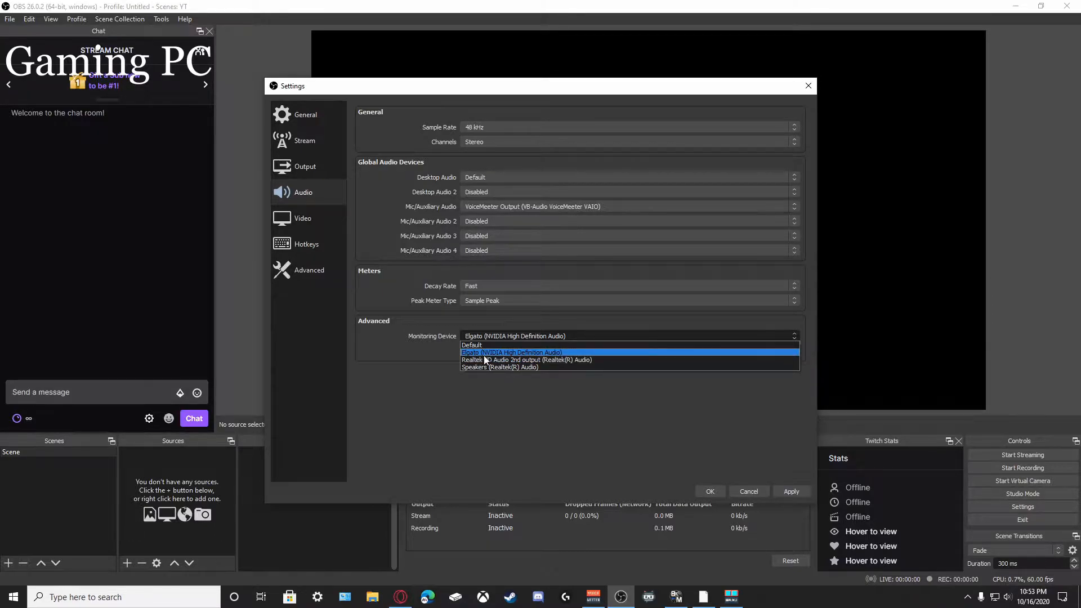
pyautogui.click(557, 355)
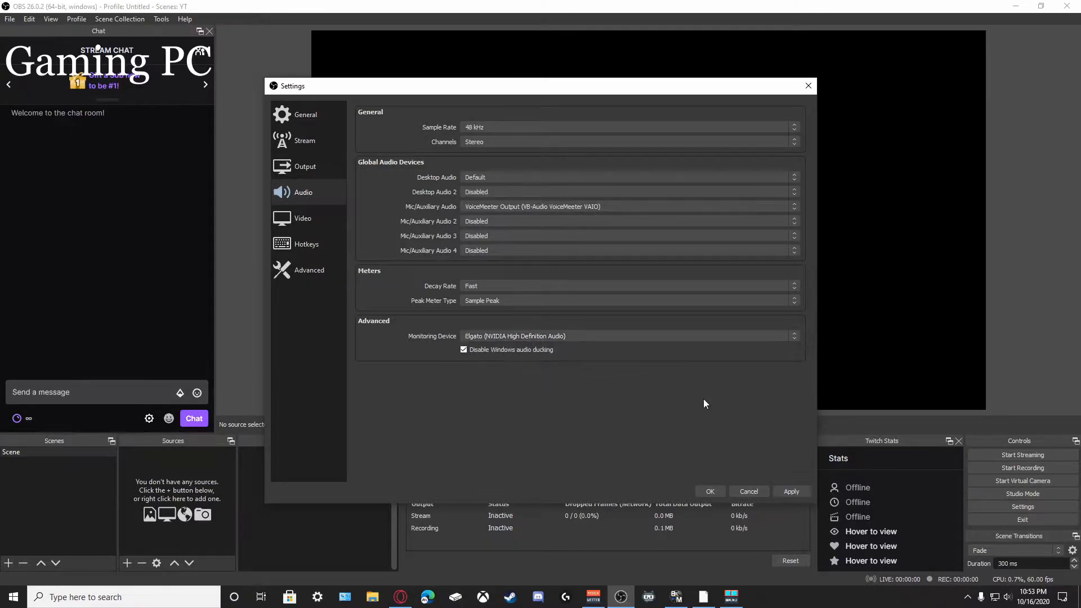
pyautogui.click(793, 492)
pyautogui.click(719, 489)
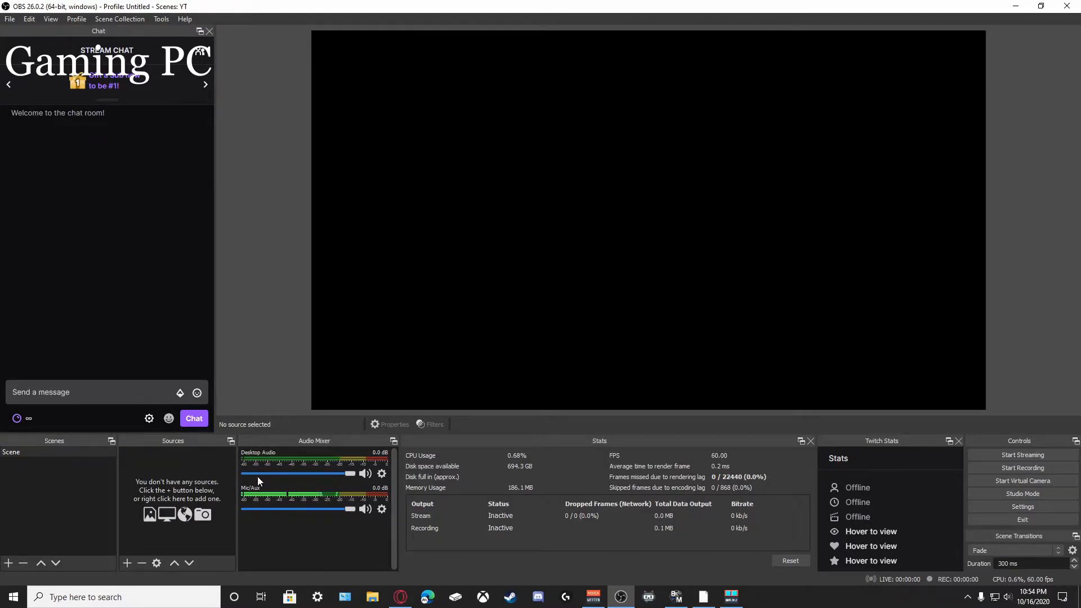
# - Set audio monitoring for both Desktop Audio and Mic/Aux to Monitor Only (mute output) in the advanced audio properties
pyautogui.rightClick(325, 540)
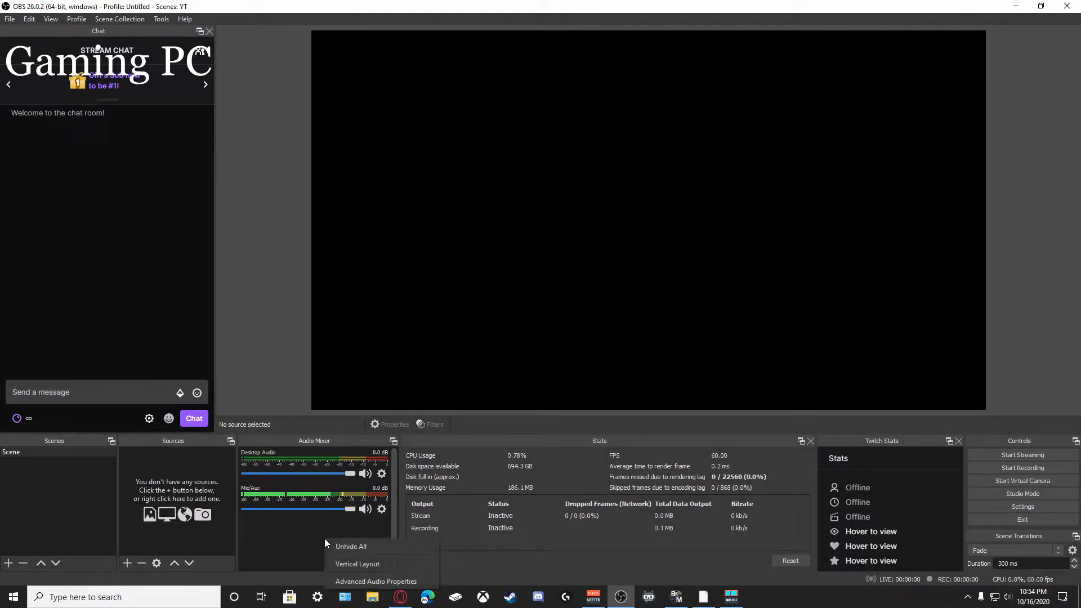
pyautogui.click(374, 582)
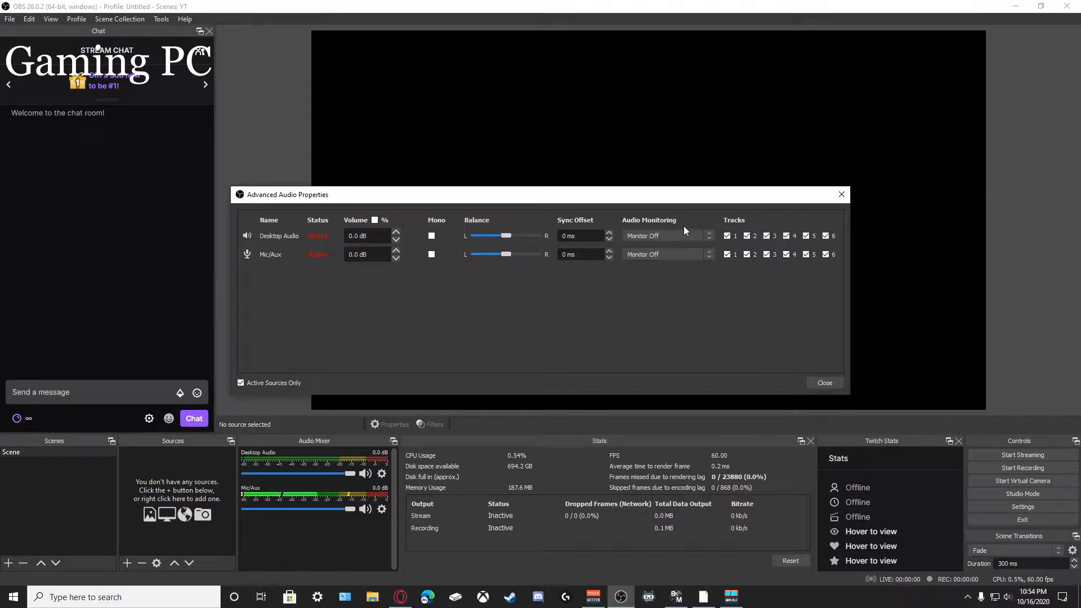
pyautogui.click(667, 235)
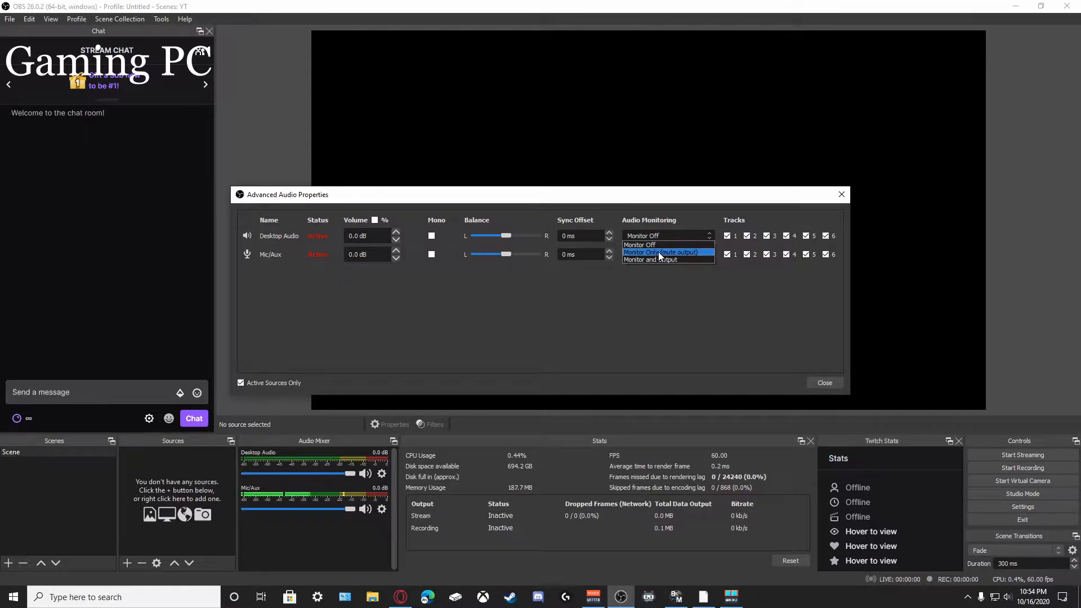
pyautogui.click(661, 254)
pyautogui.click(660, 254)
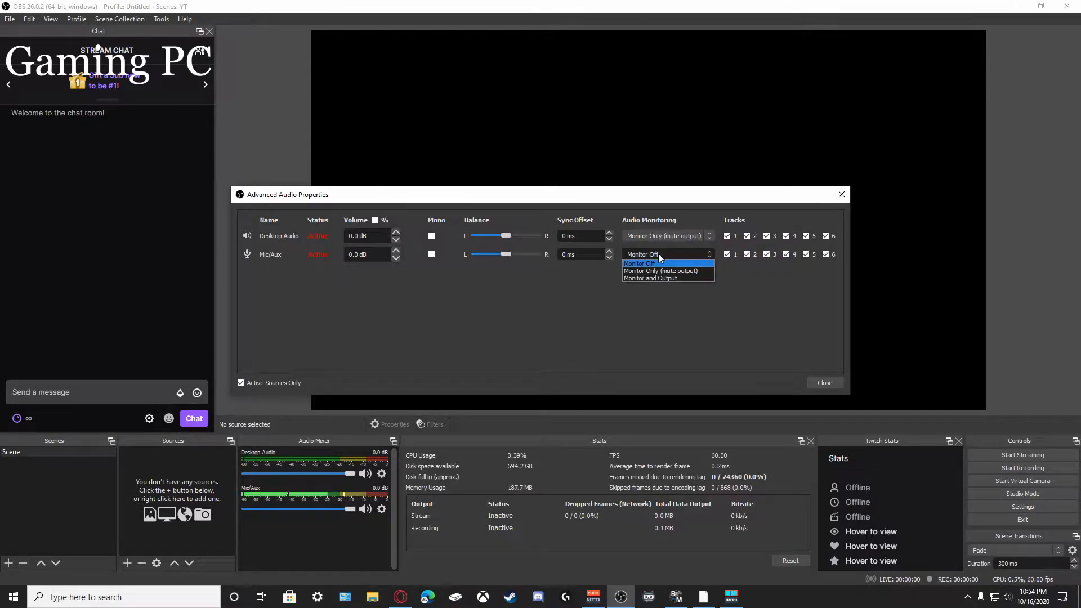
pyautogui.click(655, 269)
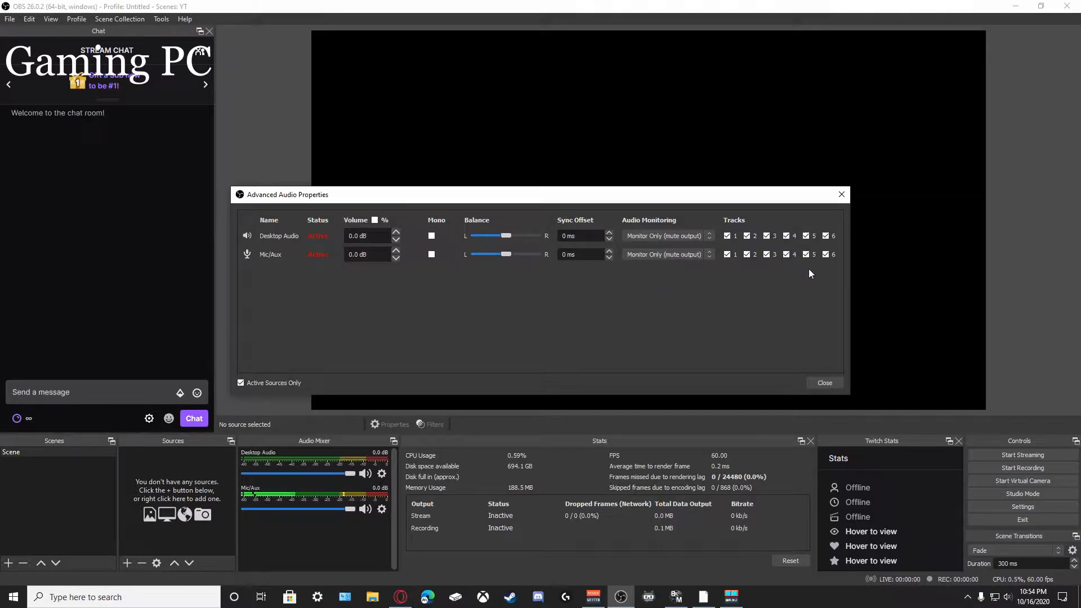
pyautogui.click(825, 383)
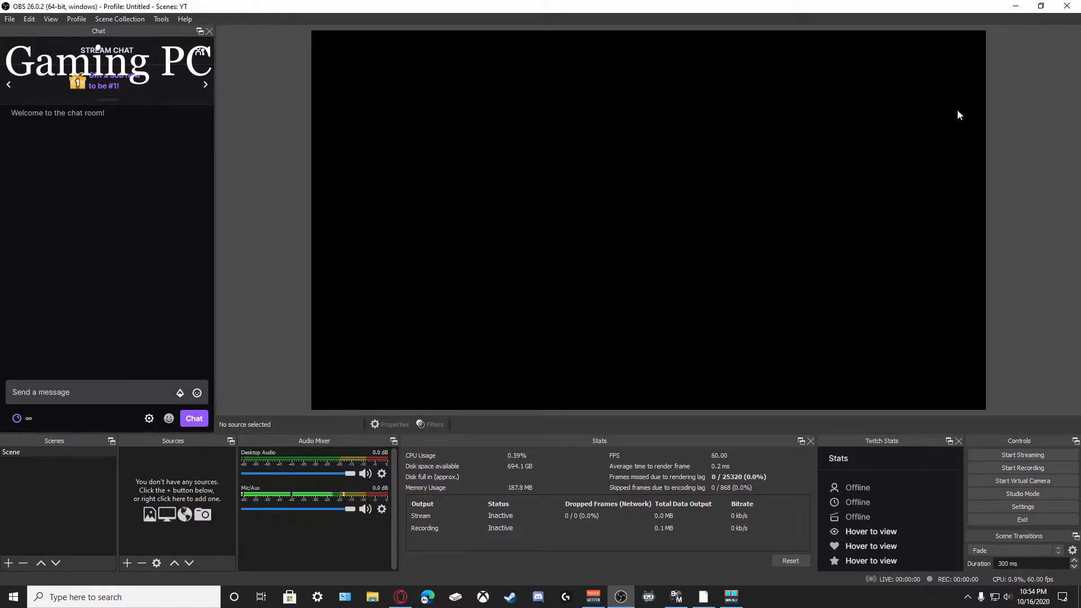
# - Project the preview fullscreen onto the Elgato (2) 1920x1080 display
pyautogui.rightClick(679, 169)
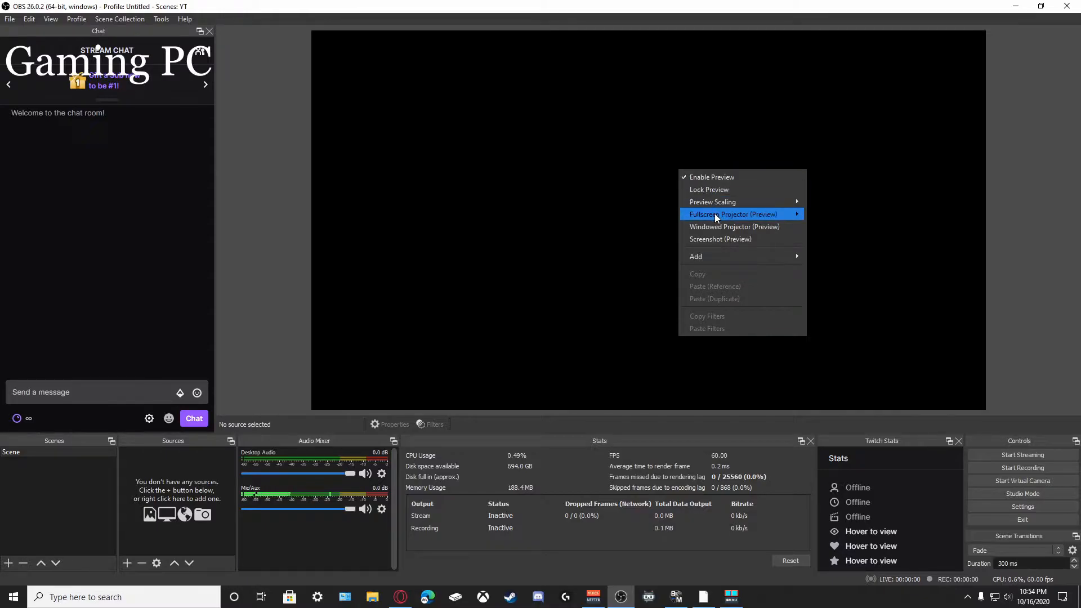
pyautogui.moveTo(714, 214)
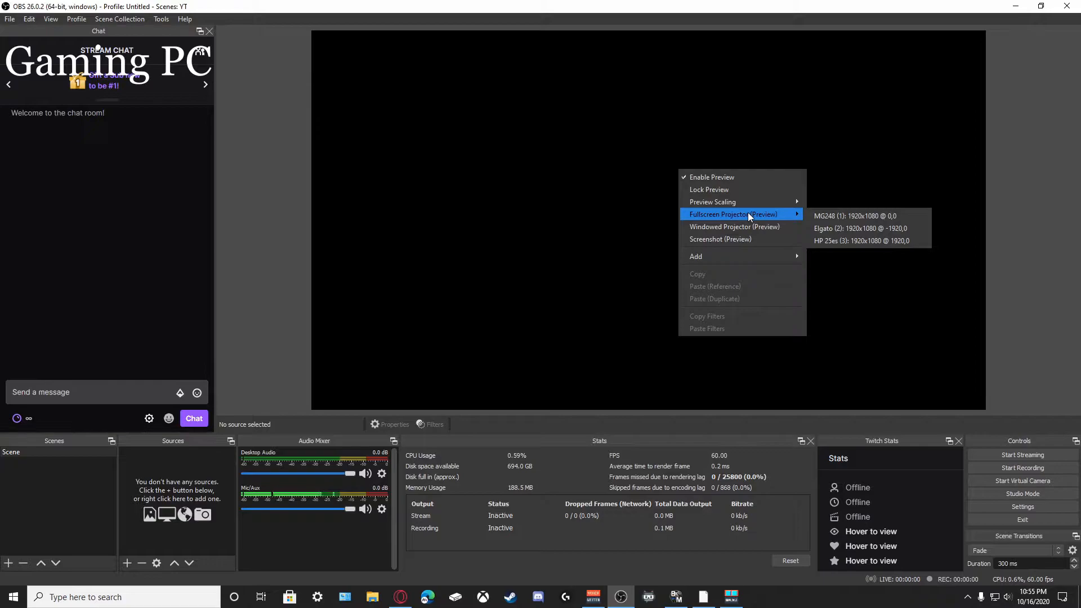
pyautogui.click(850, 228)
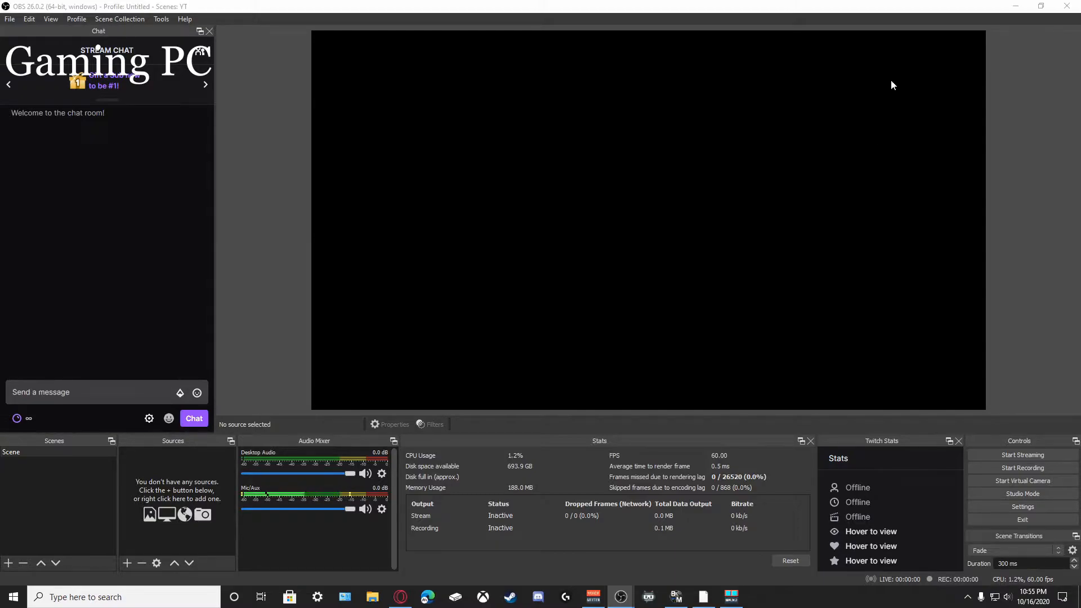
pyautogui.rightClick(635, 184)
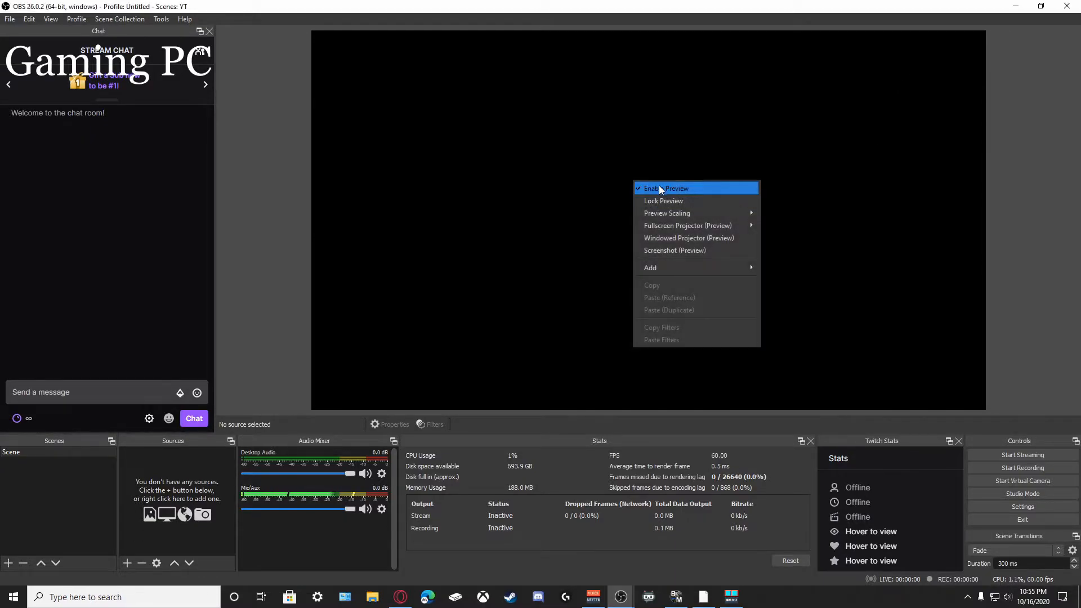
pyautogui.click(663, 191)
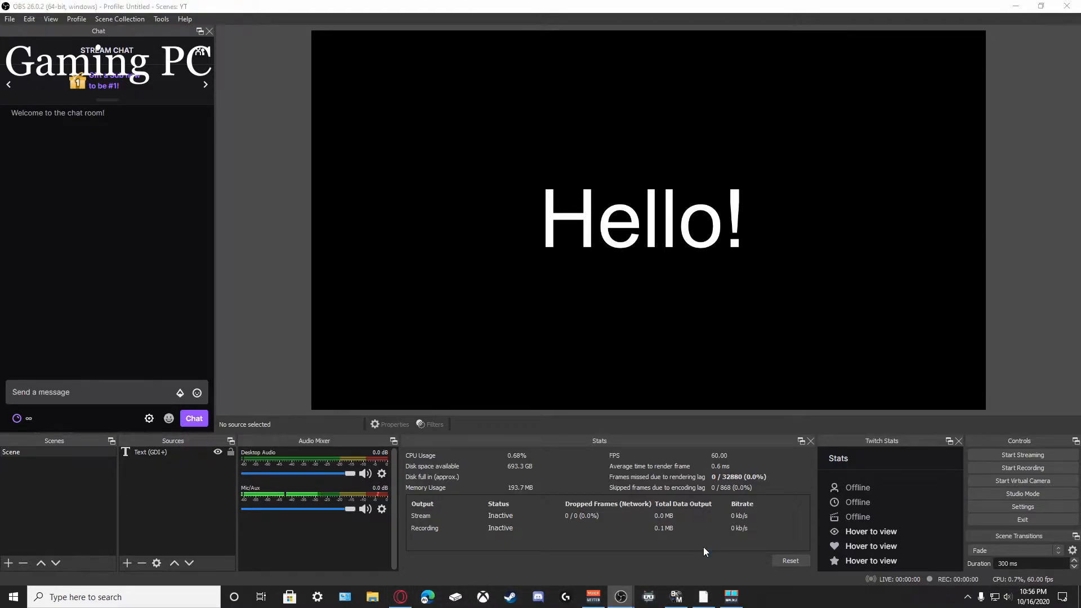
# - Open Task Manager as a test window on the main monitor and set the capture card monitor's fullscreen projector to Always On Top
pyautogui.hotkey('ctrl', 'shift', 'Escape')
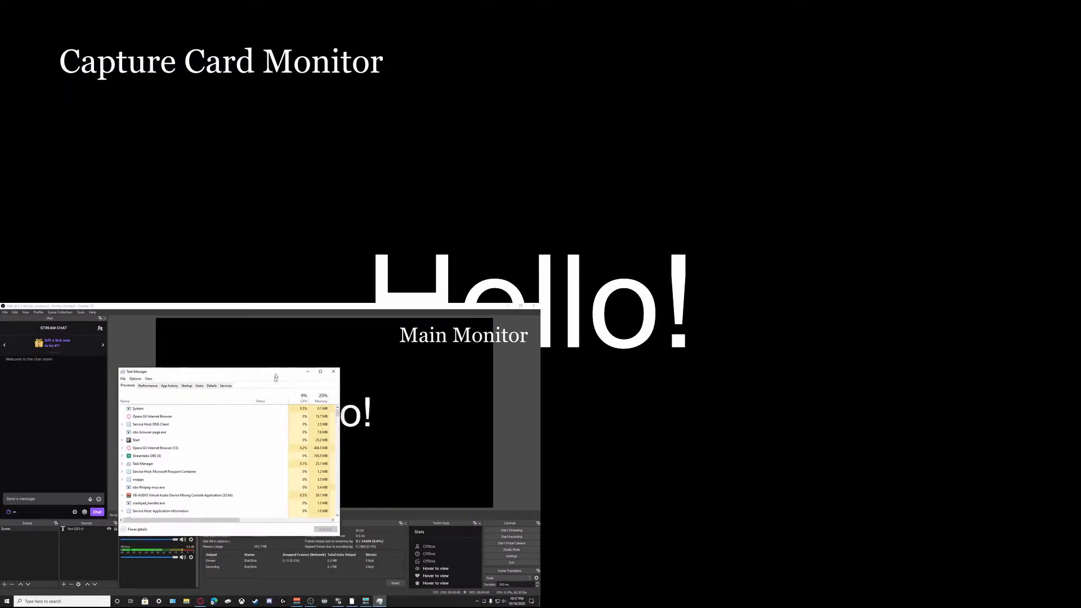
pyautogui.moveTo(275, 376); pyautogui.dragTo(273, 339)
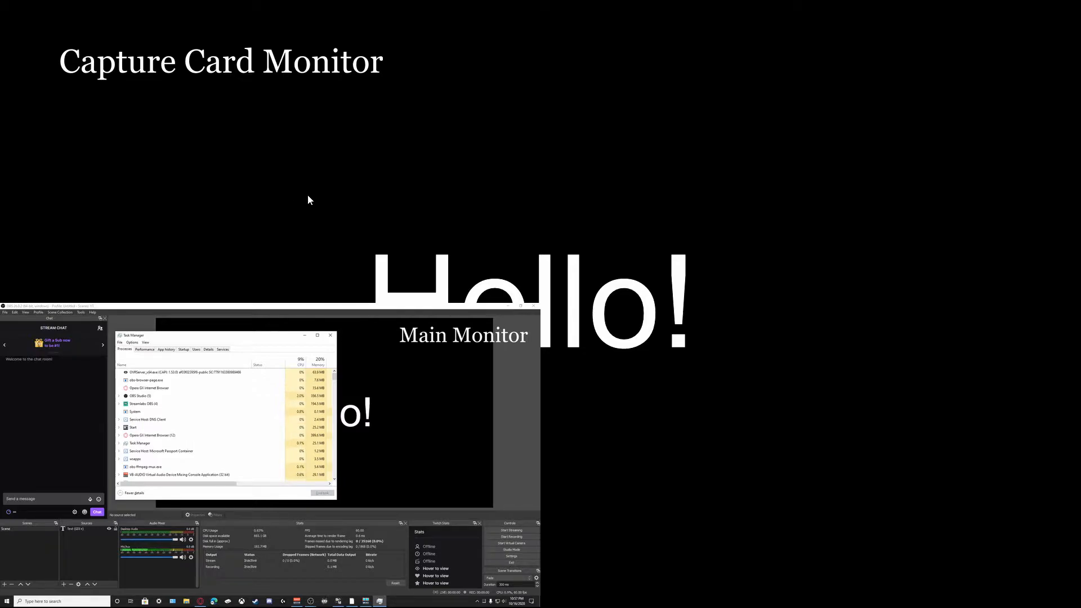
pyautogui.rightClick(341, 195)
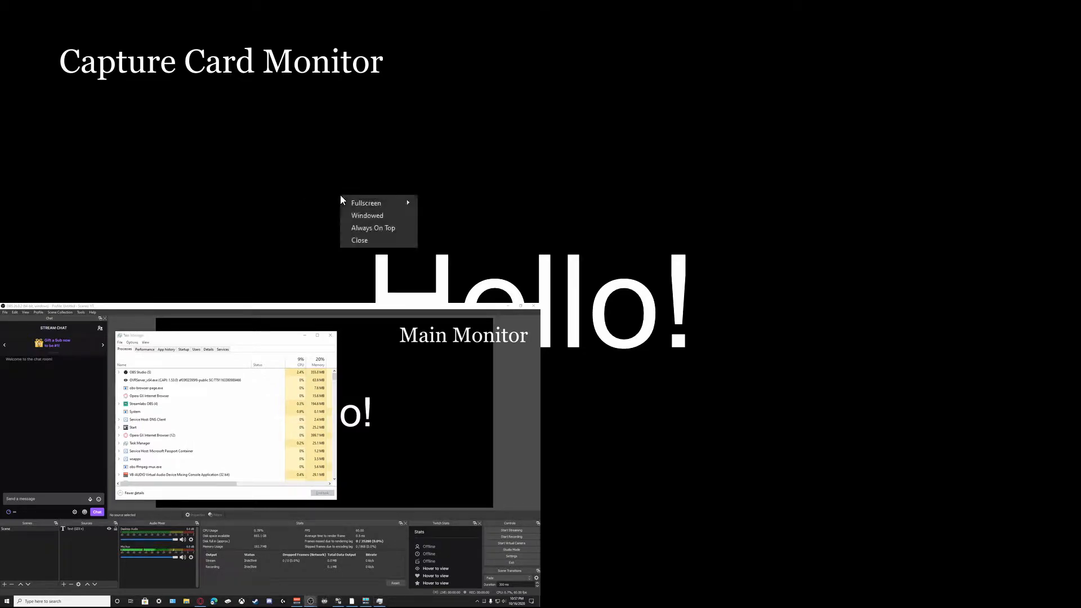
pyautogui.click(358, 227)
# - Test the projector's stacking by moving Task Manager onto the capture card monitor and back to the main monitor, and minimize Task Manager
pyautogui.moveTo(211, 340); pyautogui.dragTo(848, 155)
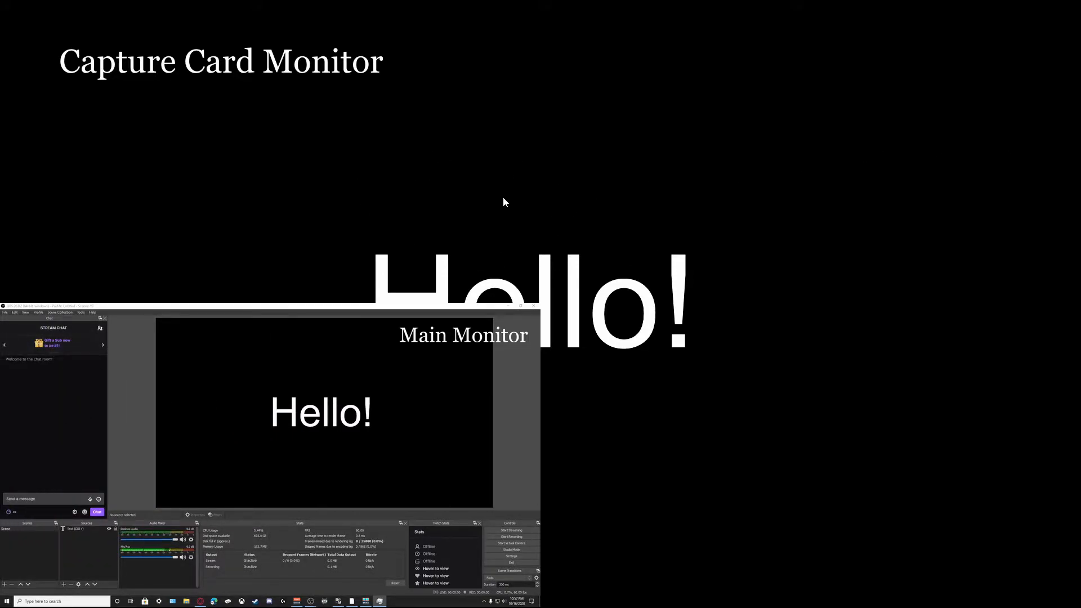
pyautogui.moveTo(502, 201); pyautogui.dragTo(234, 371)
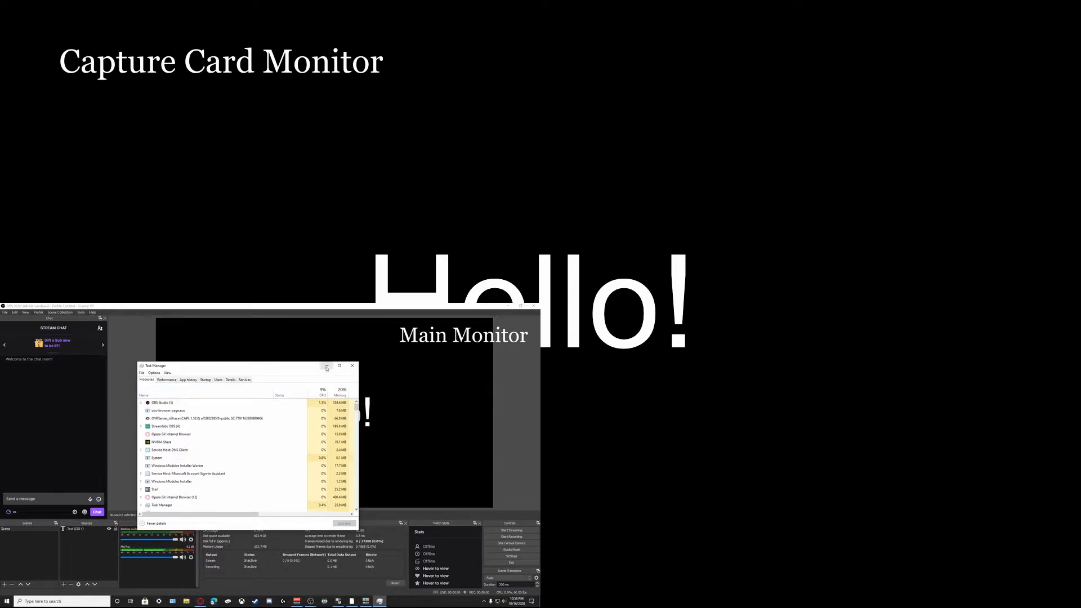
pyautogui.click(327, 368)
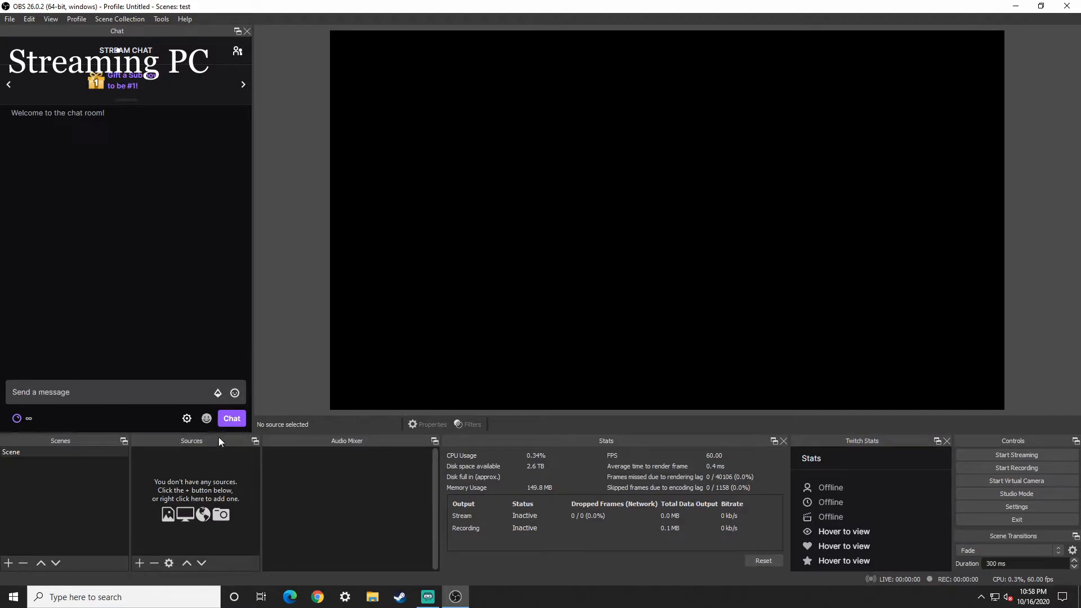
# - On the streaming PC, add a new Video Capture Device source named "elgato" to the scene
pyautogui.click(143, 562)
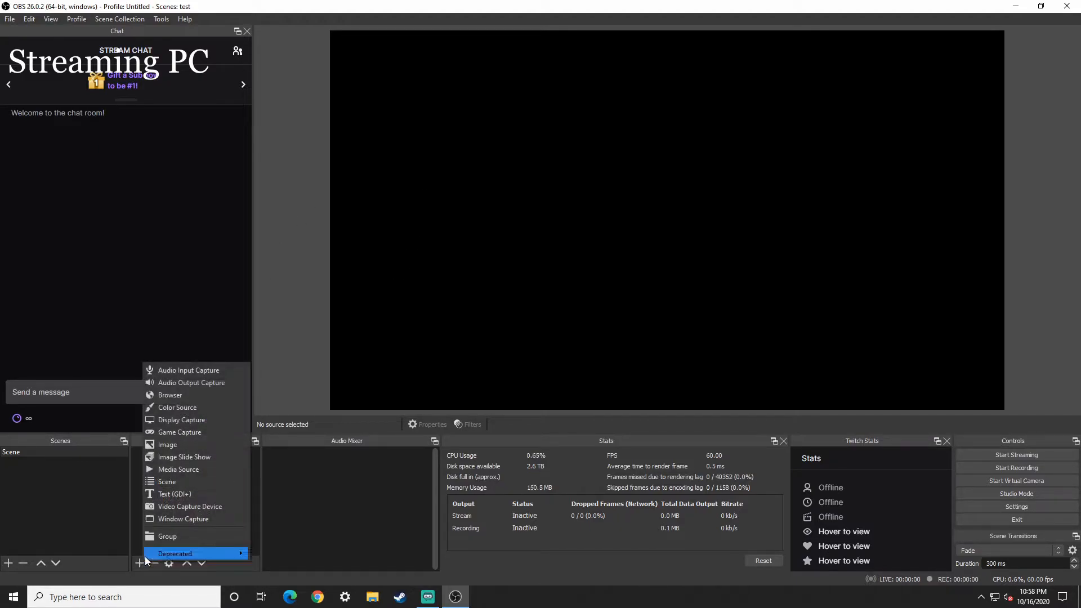
pyautogui.click(168, 507)
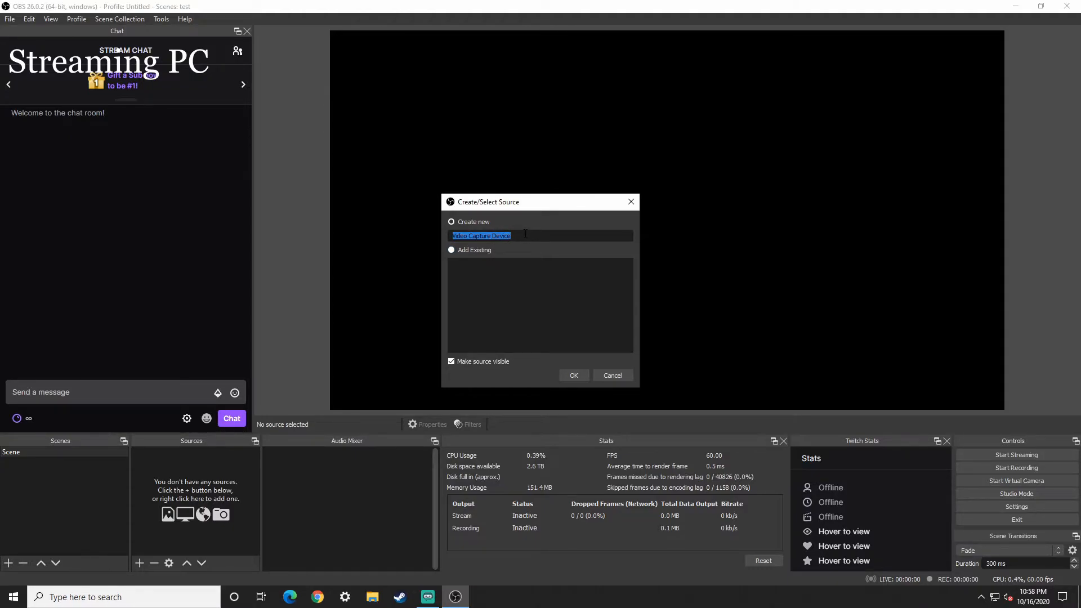
pyautogui.write('elgato')
pyautogui.click(569, 380)
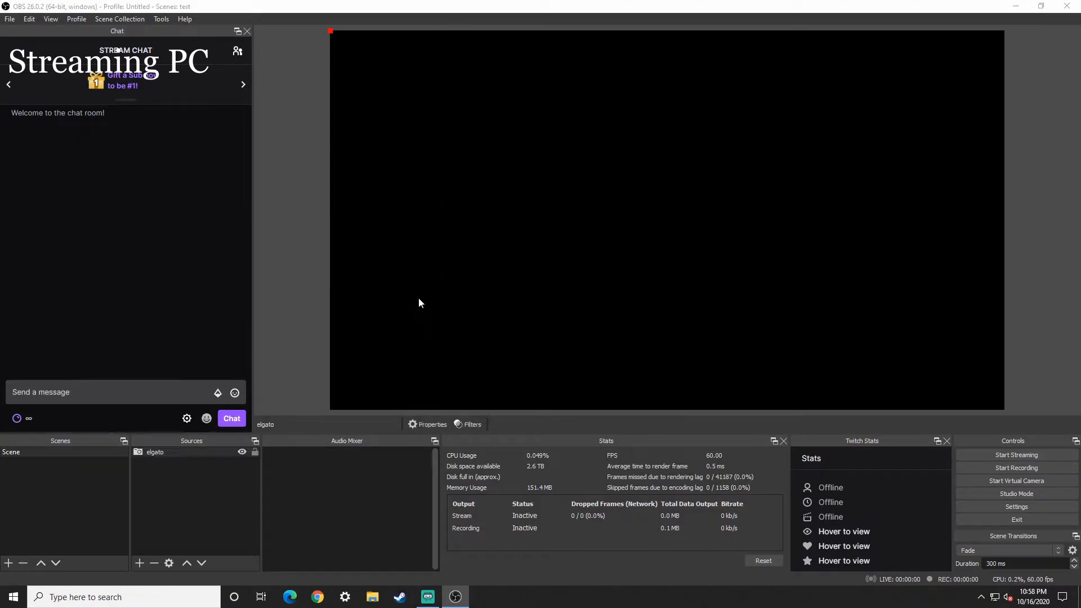
pyautogui.moveTo(535, 133); pyautogui.dragTo(310, 92)
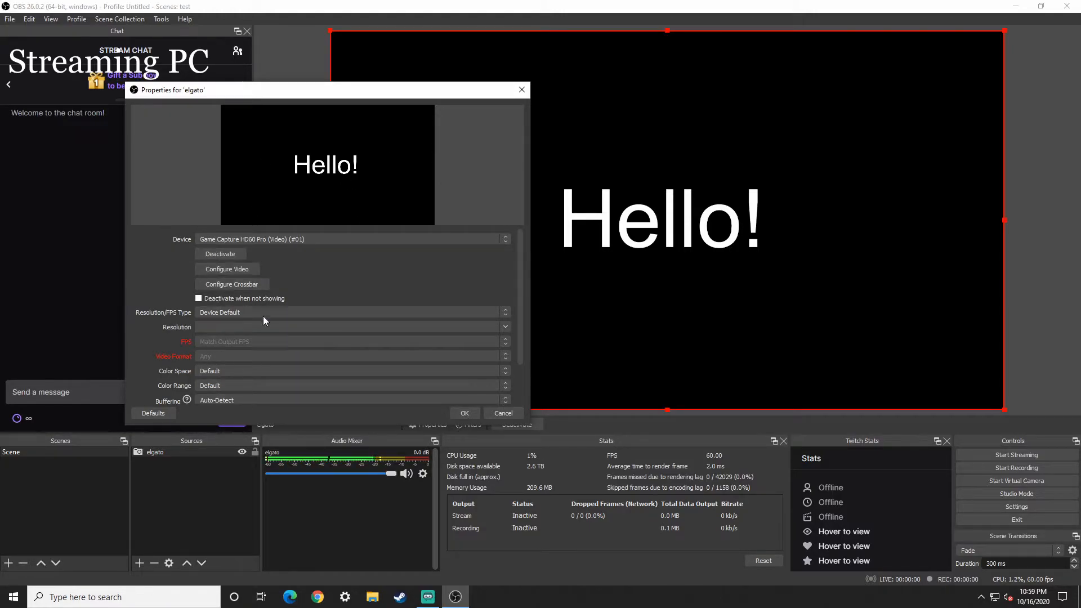
# - Set the elgato source's Resolution/FPS Type to Custom and its resolution to 1920x1080
pyautogui.click(288, 313)
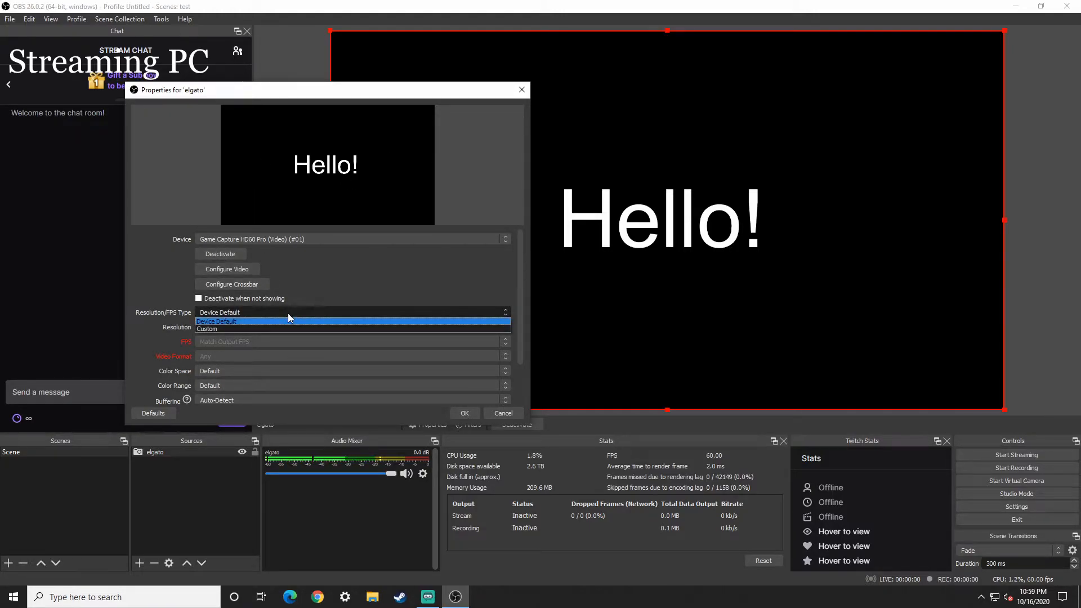
pyautogui.click(235, 328)
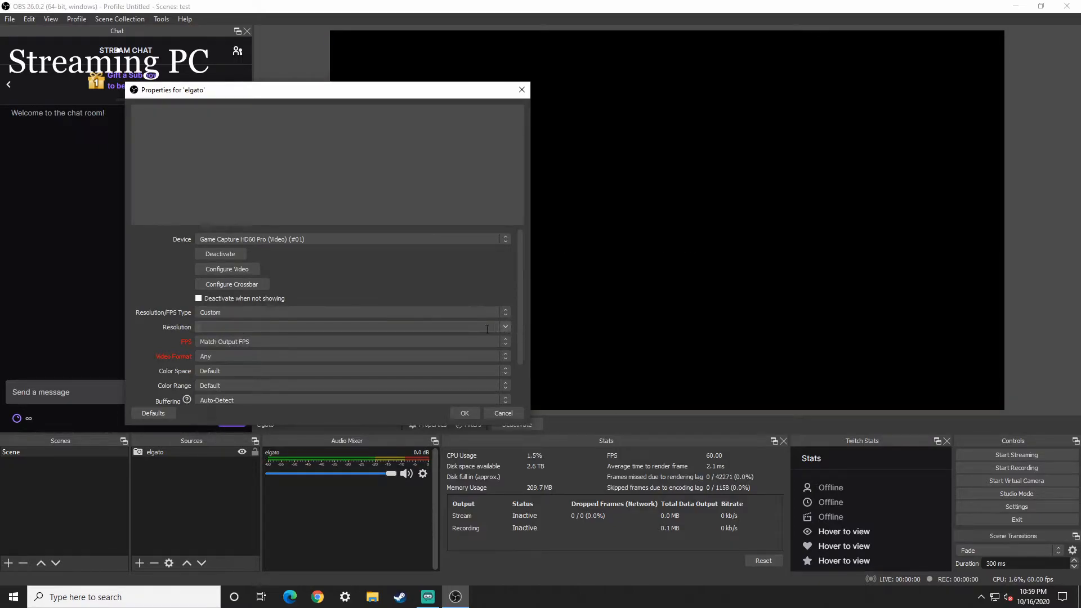
pyautogui.click(505, 327)
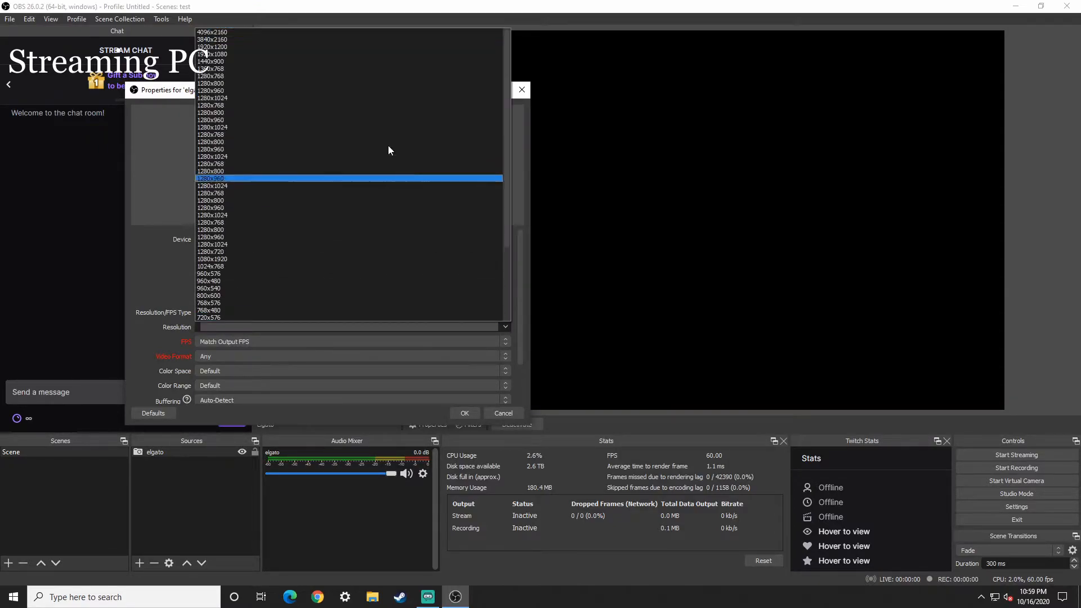
pyautogui.click(241, 55)
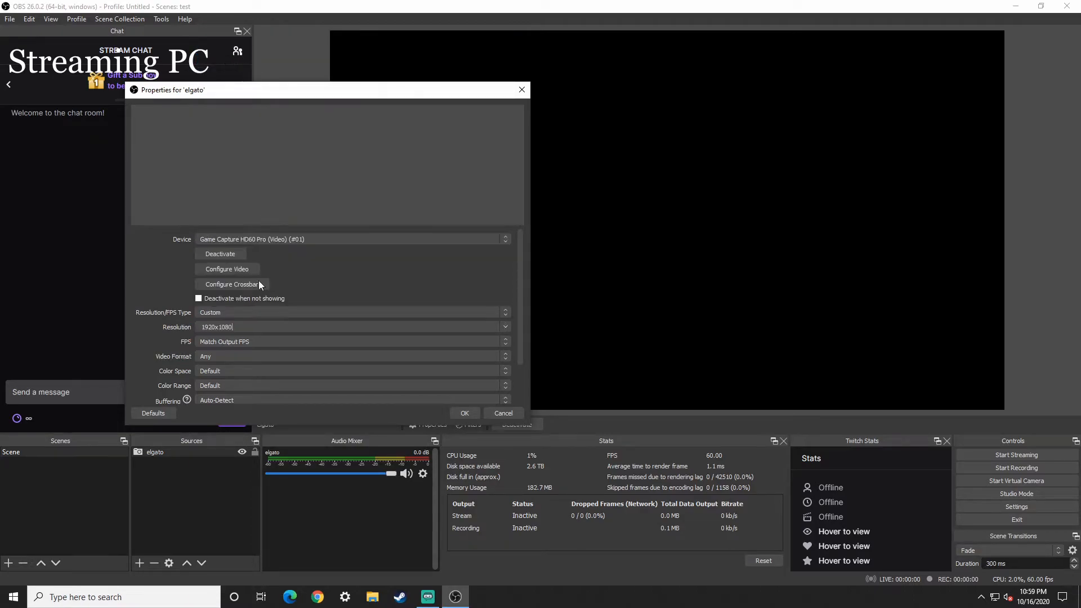
# - Try Highest FPS for the elgato source, settle on an FPS of 60, and accept the properties
pyautogui.click(249, 343)
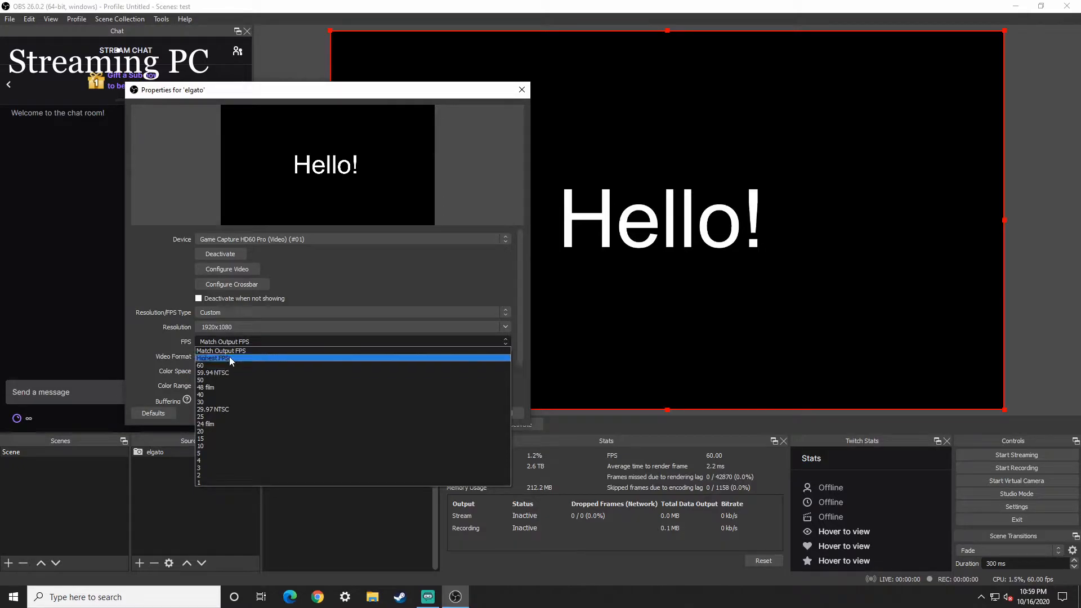
pyautogui.click(229, 357)
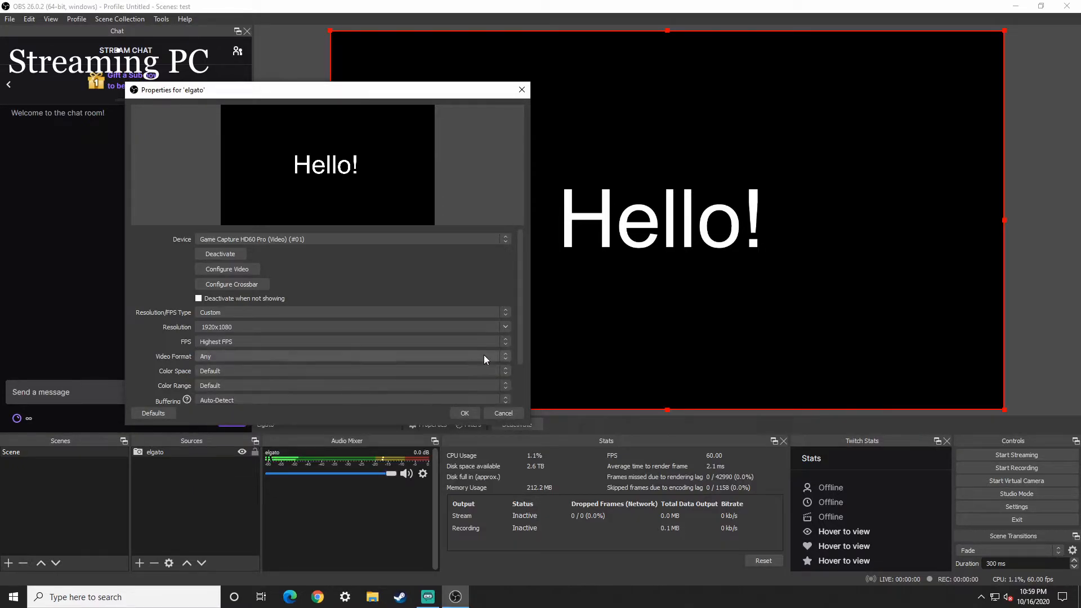
pyautogui.click(313, 341)
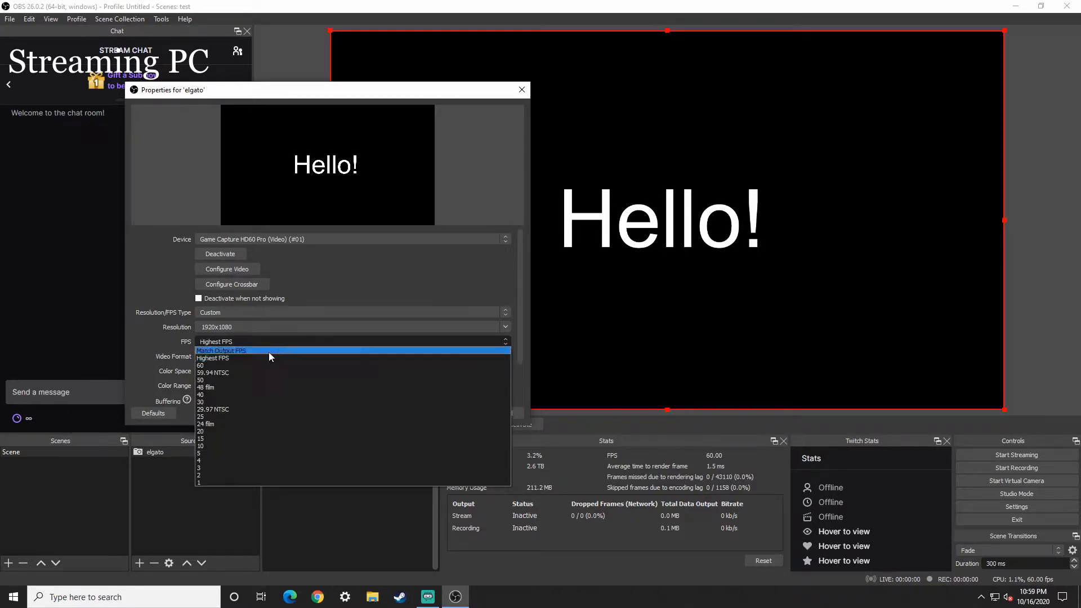
pyautogui.click(221, 366)
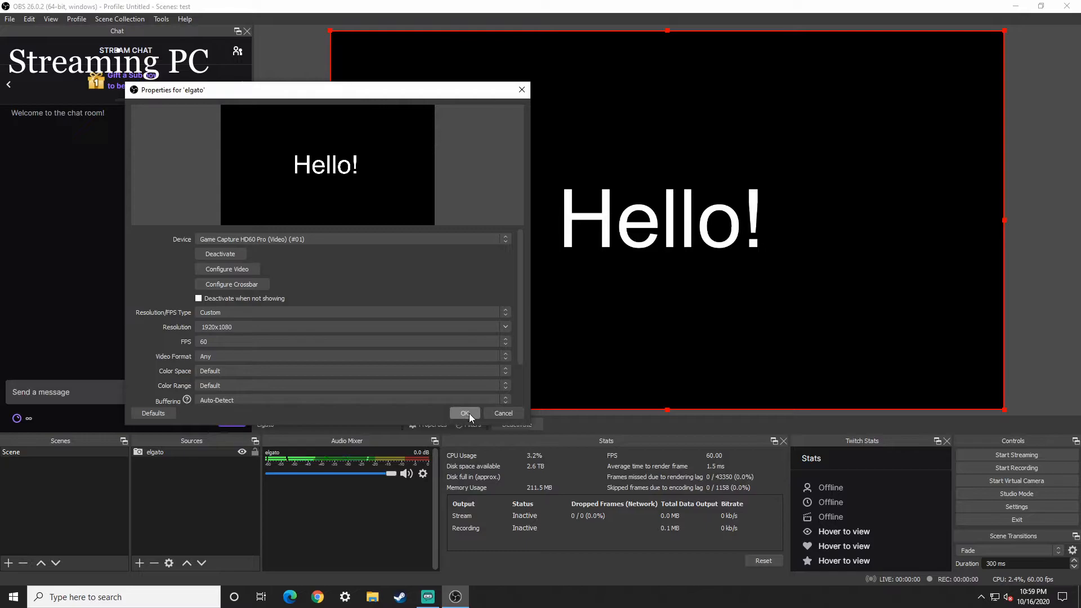
pyautogui.click(218, 343)
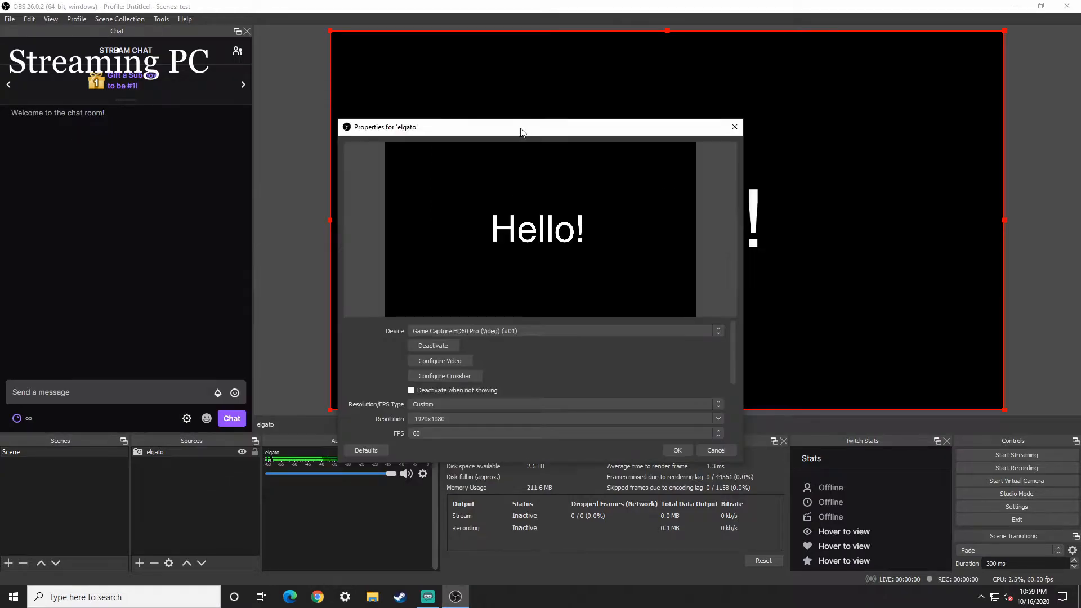
# - Choose Game Capture HD60 Pro (Video) (#01) as the elgato source's device and confirm the source properties
pyautogui.moveTo(522, 128); pyautogui.dragTo(351, 58)
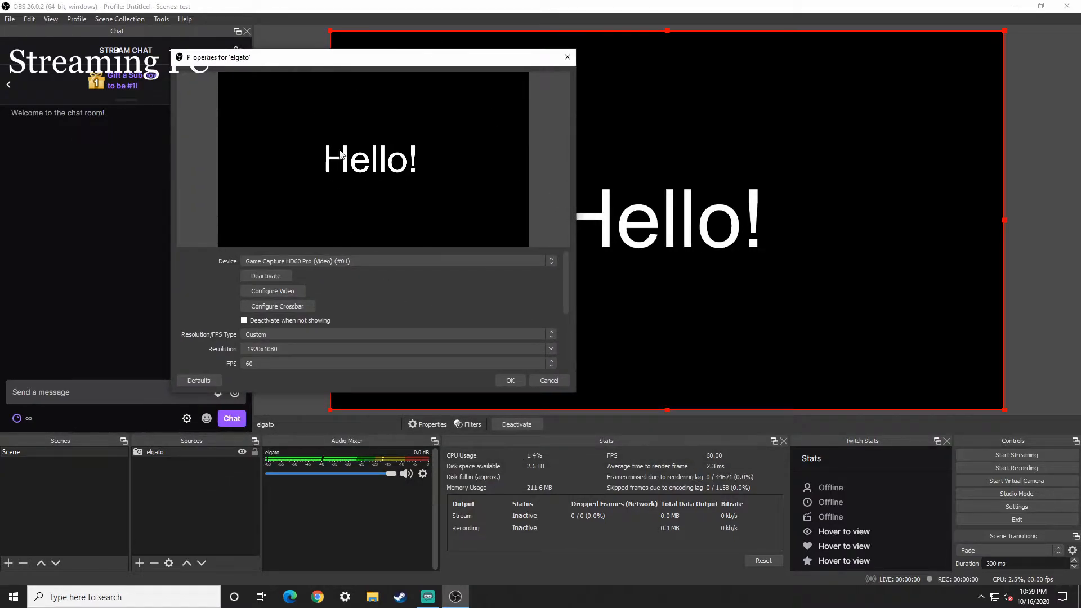
pyautogui.click(378, 265)
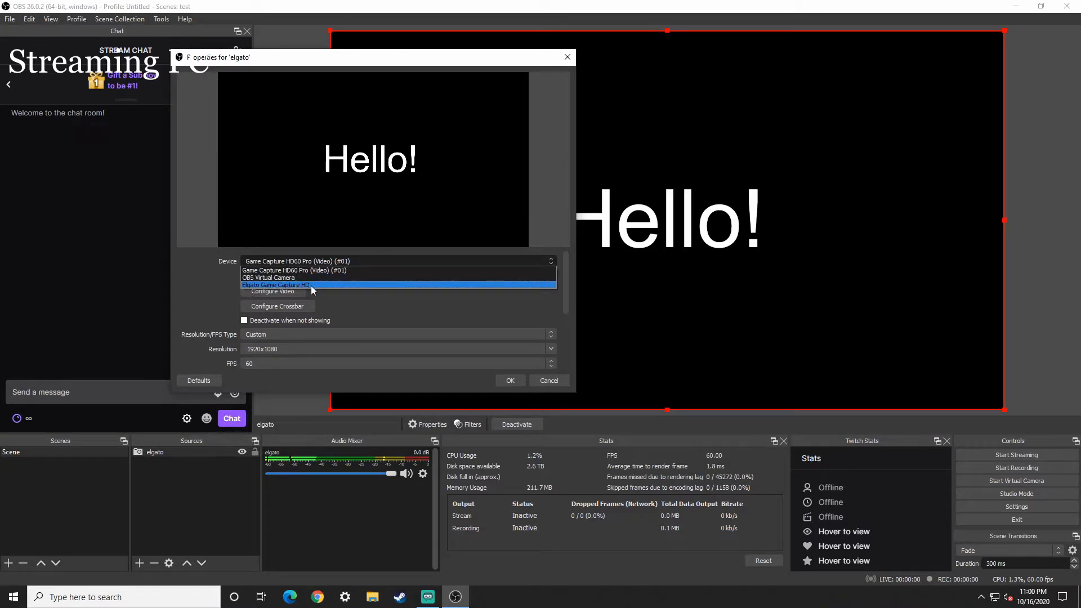
pyautogui.click(343, 270)
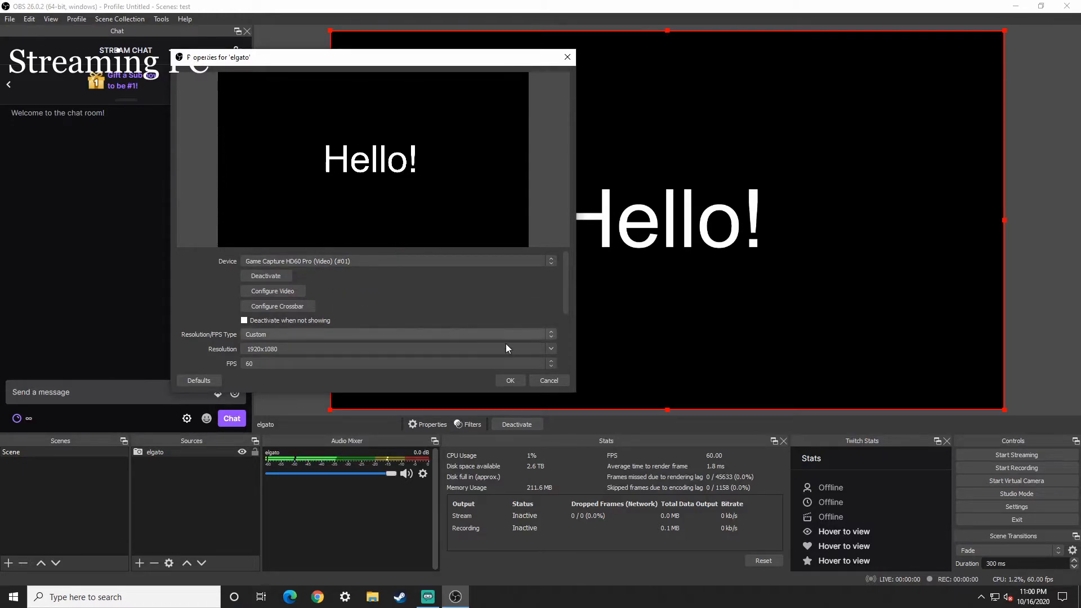
pyautogui.click(510, 381)
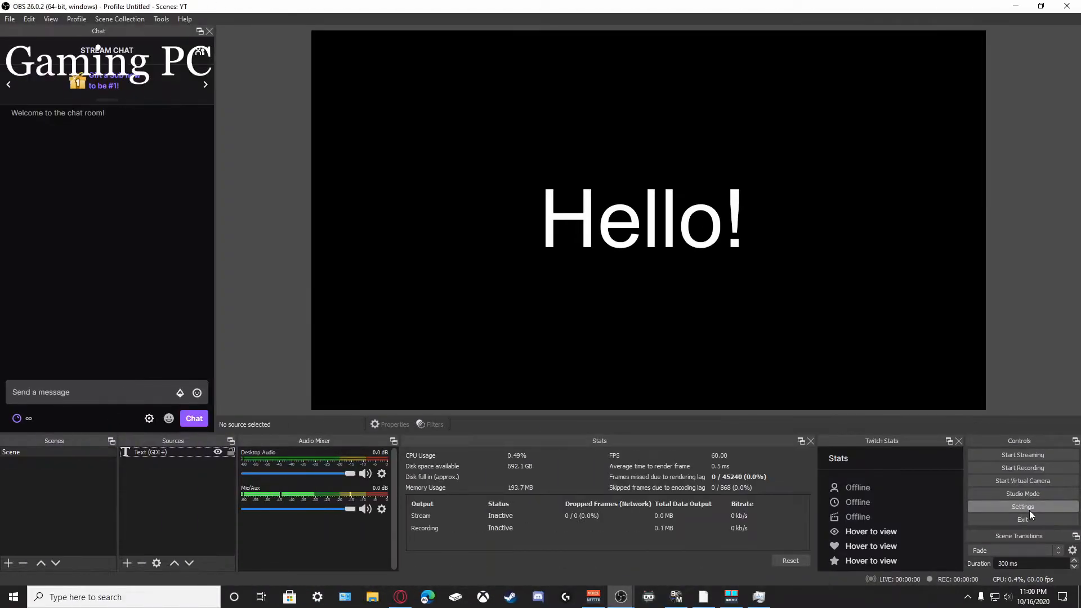
# - On the gaming PC, disable the global Desktop Audio and Mic/Auxiliary Audio devices in the OBS audio settings and apply the change
pyautogui.click(1029, 509)
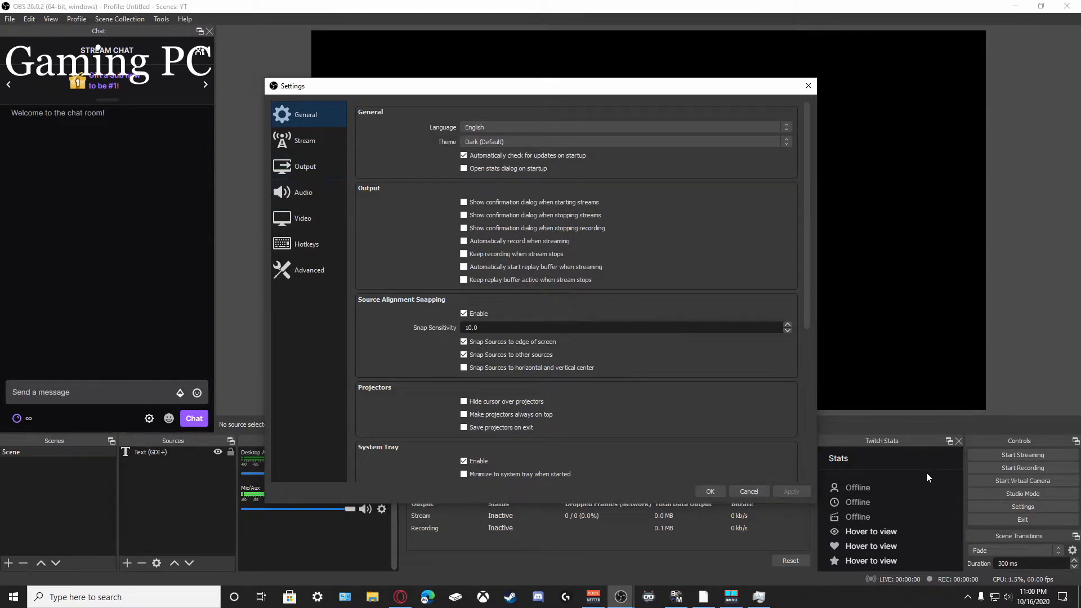
pyautogui.click(311, 198)
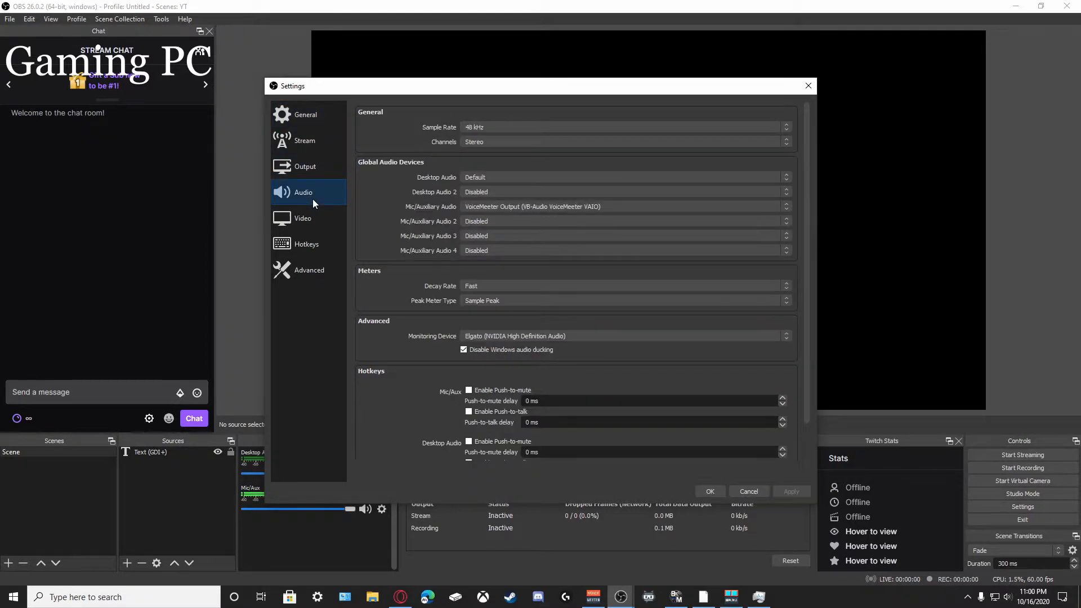
pyautogui.click(492, 178)
pyautogui.click(490, 186)
pyautogui.click(484, 207)
pyautogui.click(484, 215)
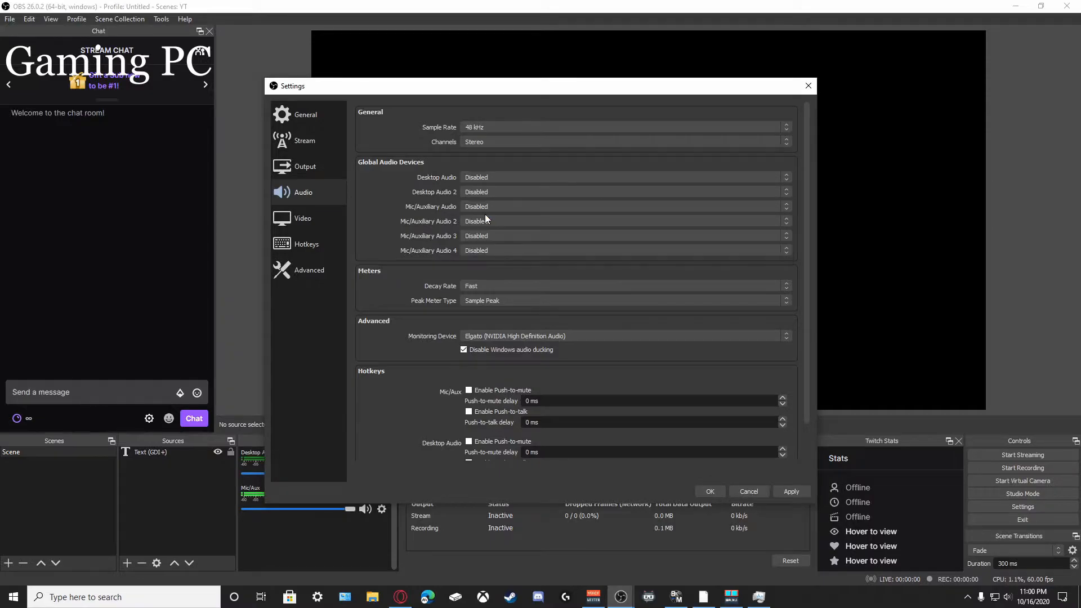
pyautogui.click(786, 492)
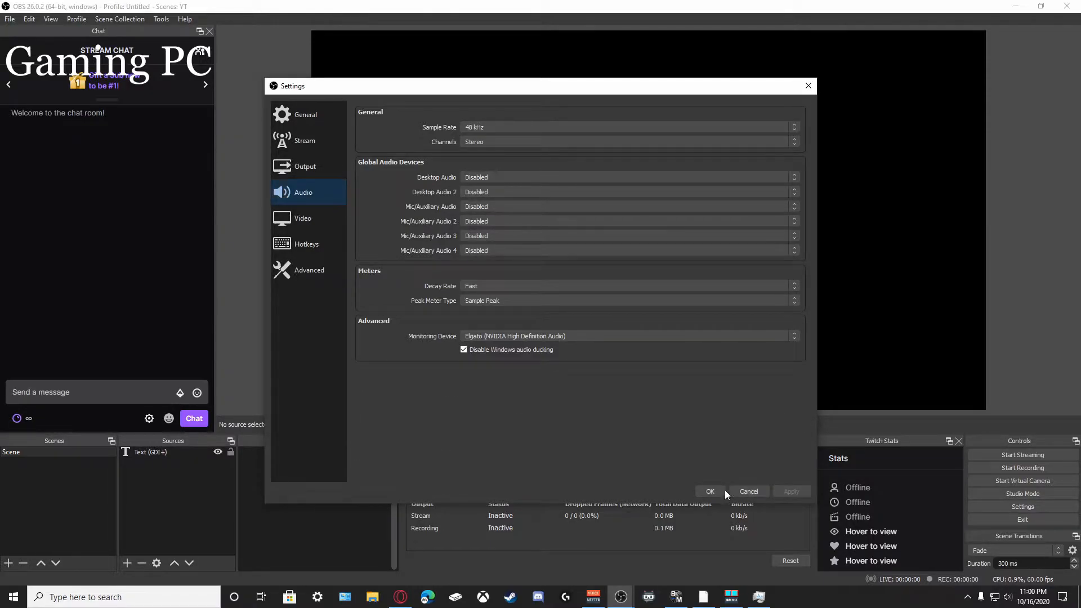
# - Set Desktop Audio to Default and Mic/Auxiliary Audio to VoiceMeeter Output (VB-Audio VoiceMeeter VAIO), and save the settings
pyautogui.click(493, 176)
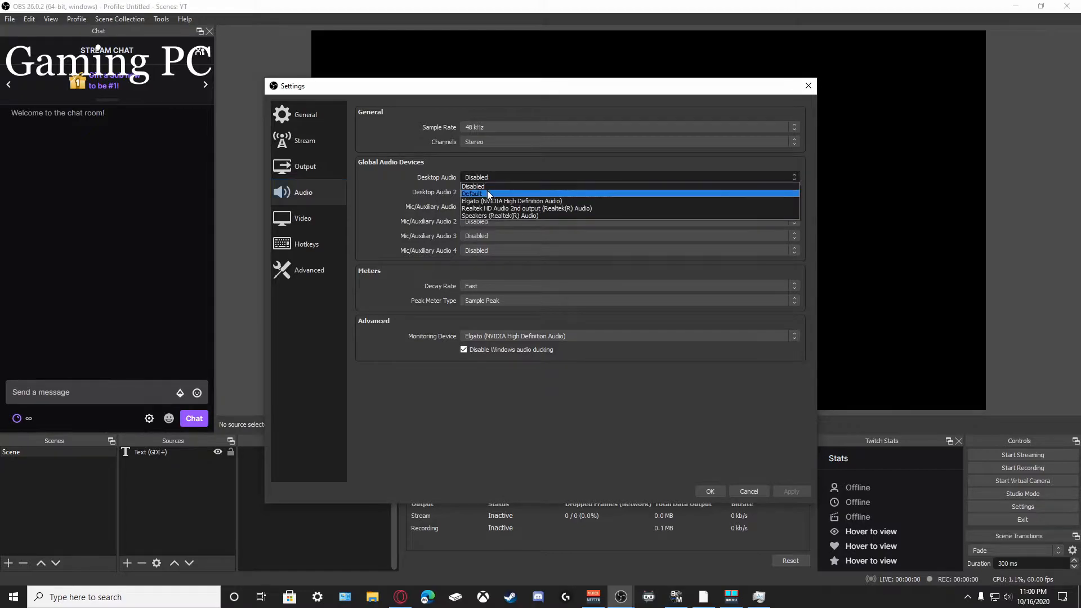
pyautogui.click(488, 191)
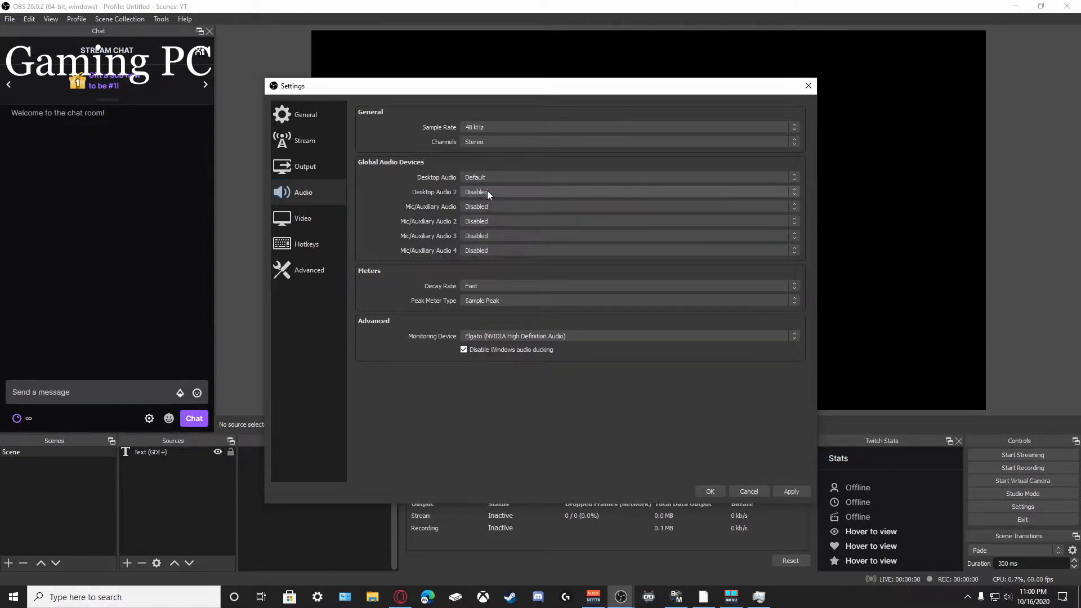
pyautogui.click(495, 208)
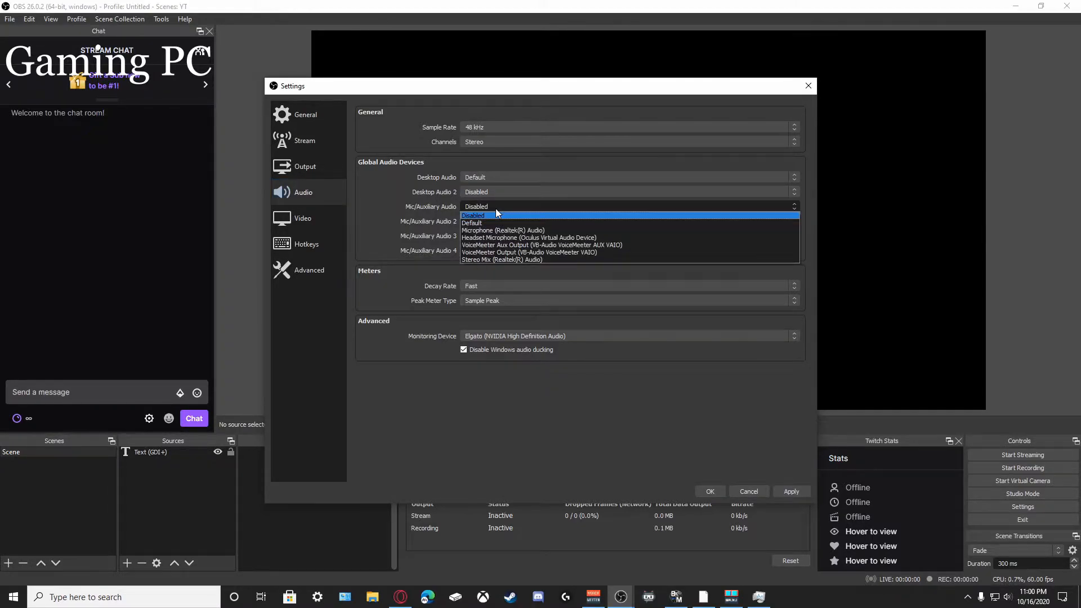
pyautogui.click(519, 252)
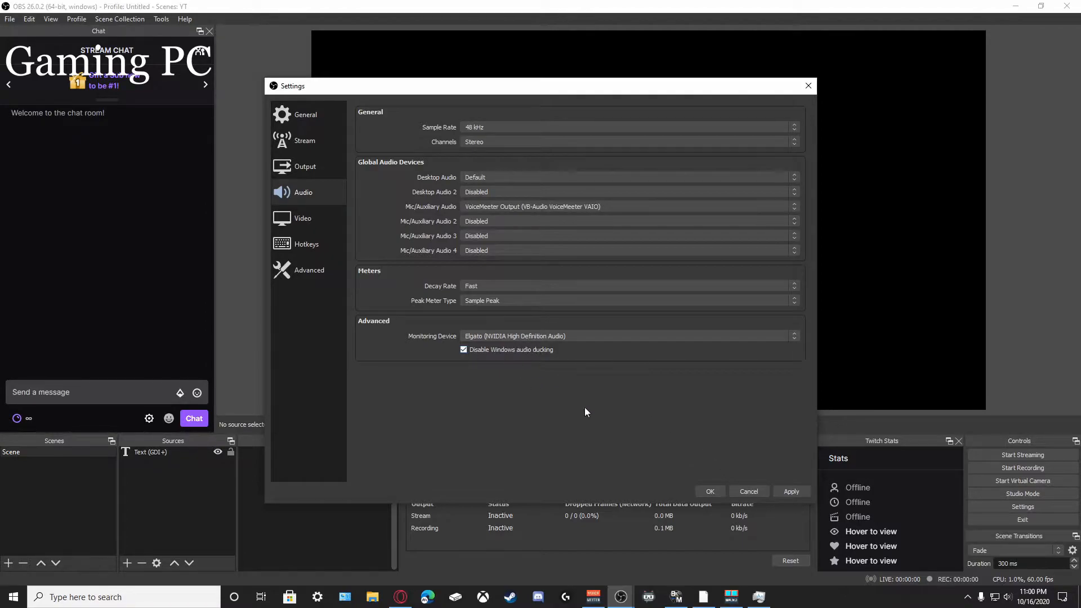
pyautogui.click(799, 492)
pyautogui.click(716, 492)
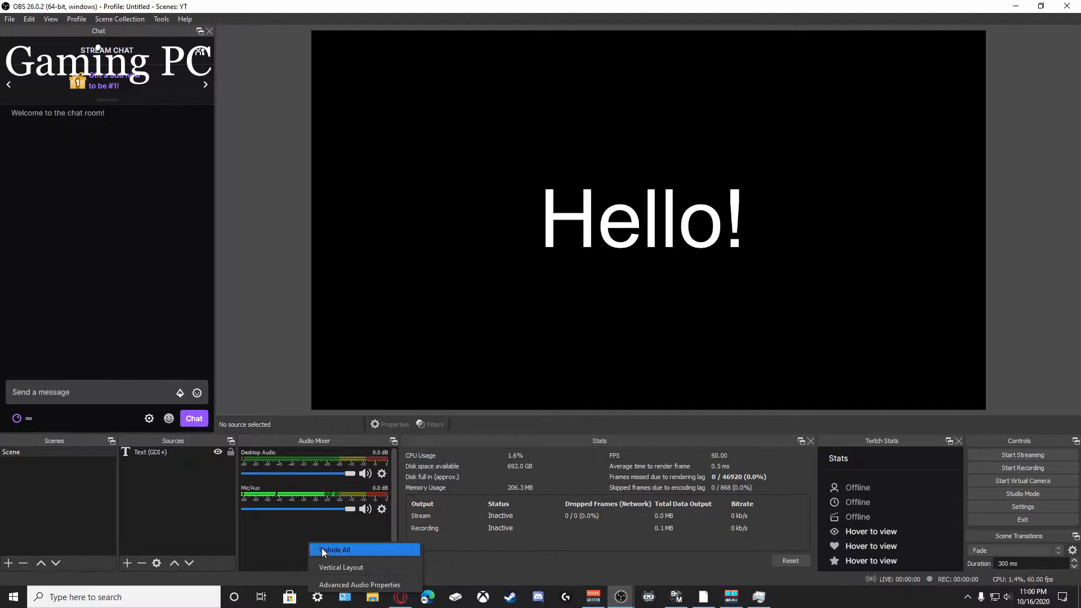
# - Set audio monitoring to Monitor Only (mute output) for Desktop Audio and Mic/Aux and close the advanced audio properties
pyautogui.click(343, 585)
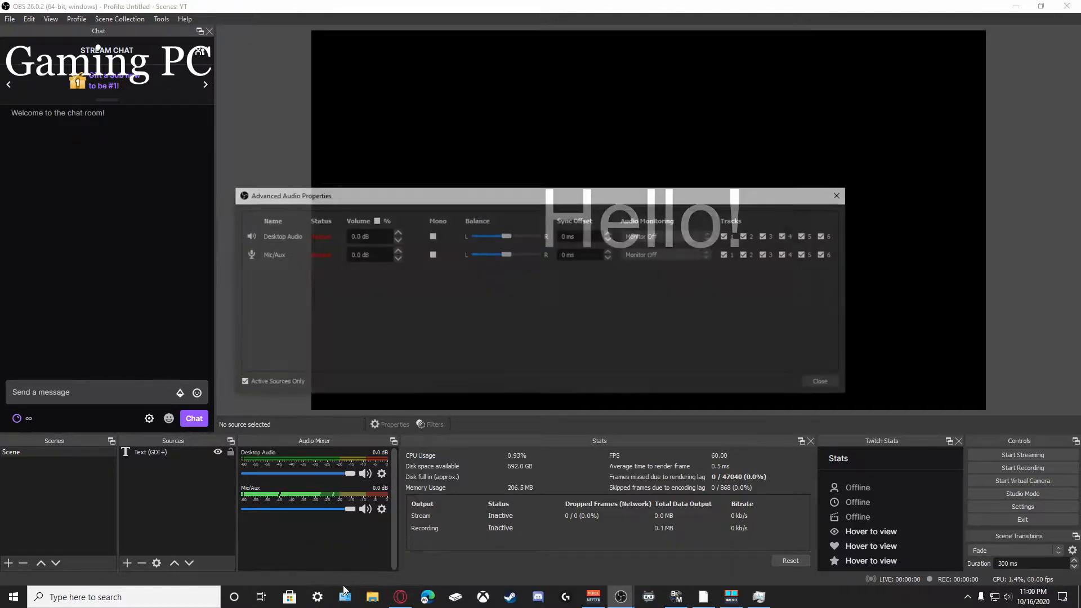
pyautogui.click(673, 235)
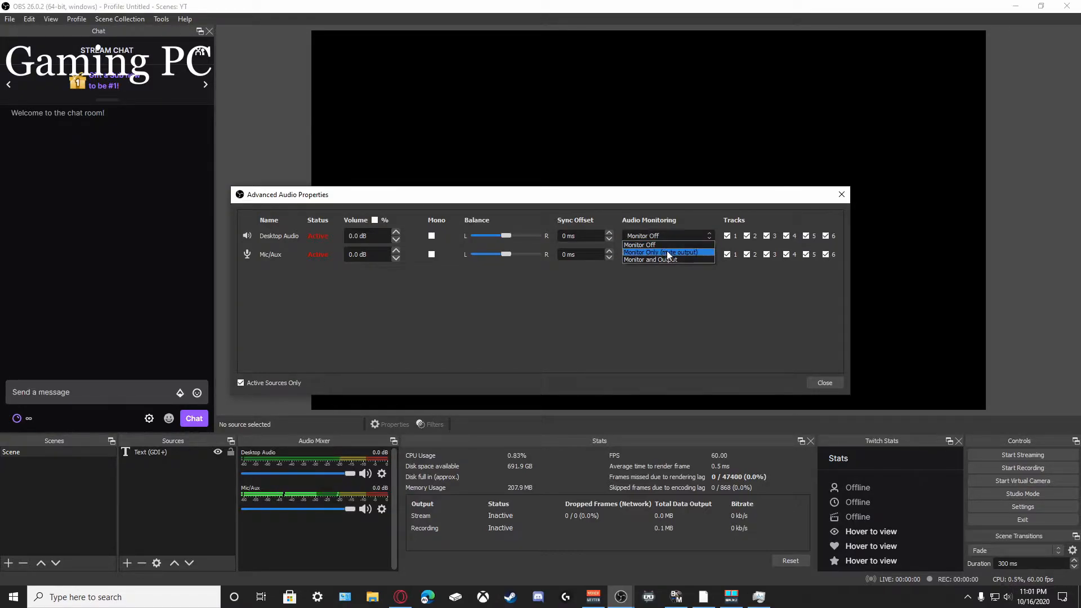
pyautogui.click(667, 251)
pyautogui.click(661, 251)
pyautogui.click(661, 272)
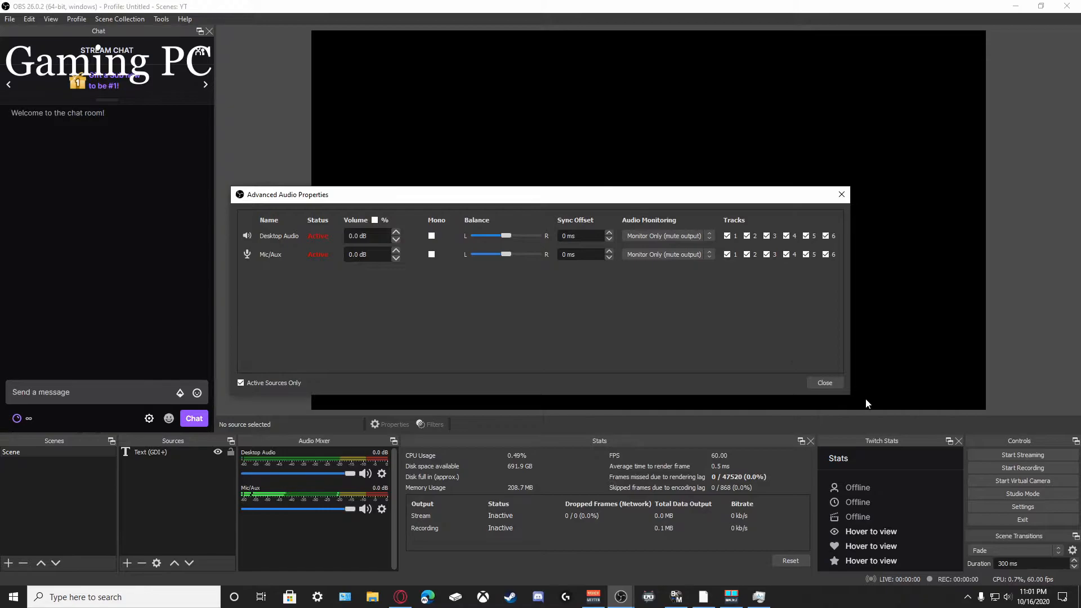
pyautogui.click(832, 380)
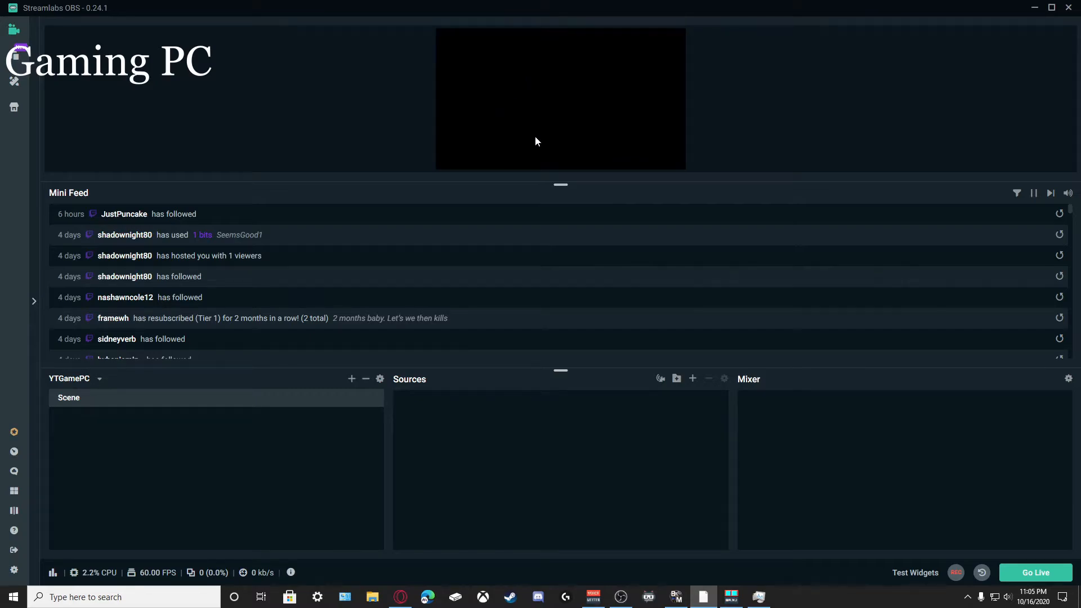
# - In the gaming PC's Streamlabs OBS audio settings, set Desktop Audio Device 1 to Default and Mic/Auxiliary Device 1 to VoiceMeeter Output (VB-Audio VoiceMeeter VAIO)
pyautogui.click(14, 570)
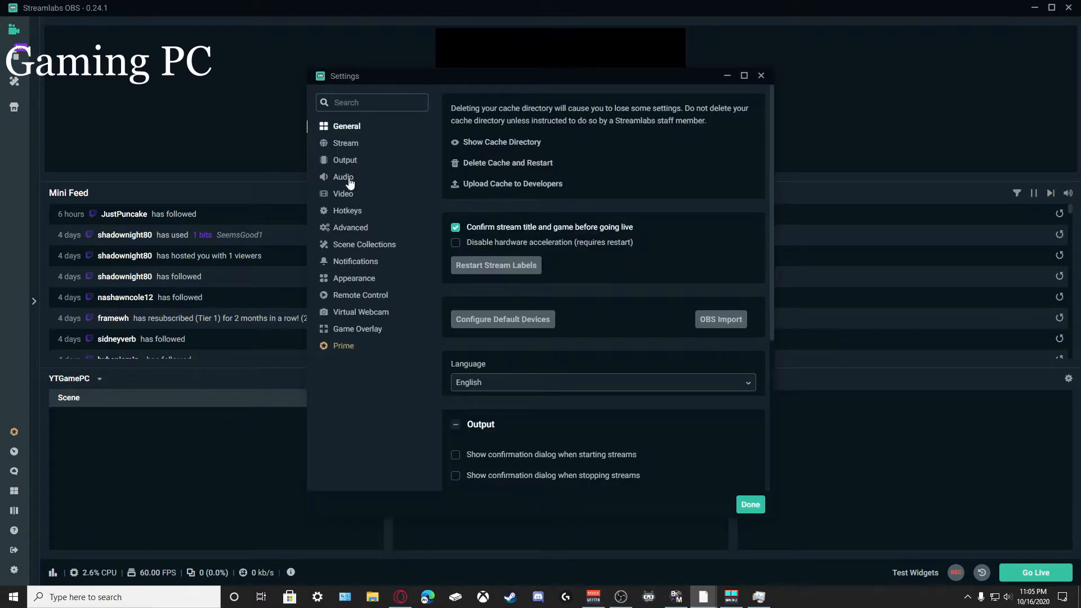
pyautogui.click(343, 177)
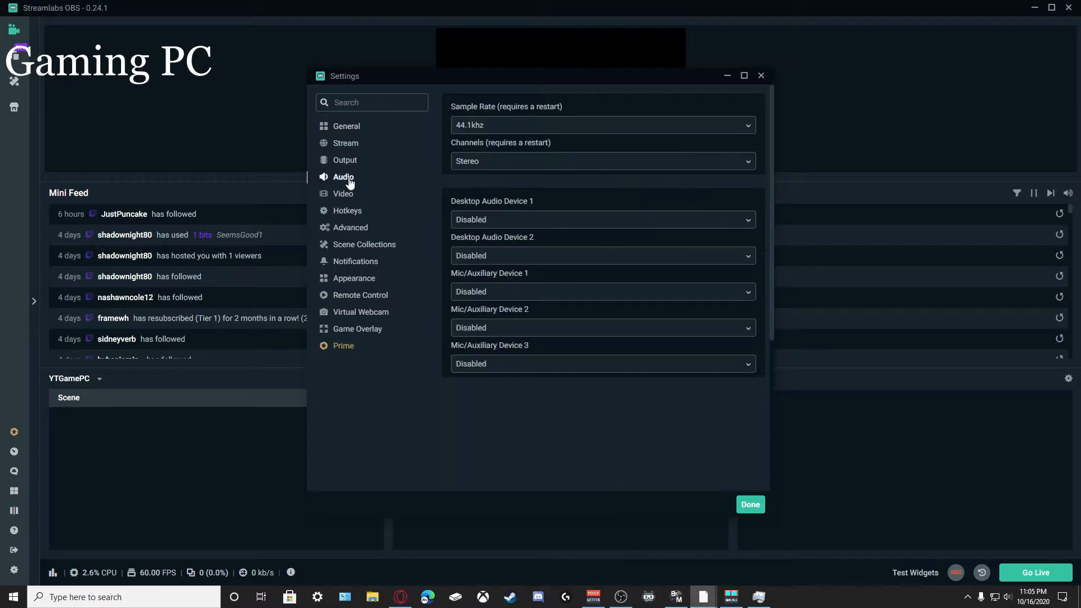
pyautogui.click(494, 222)
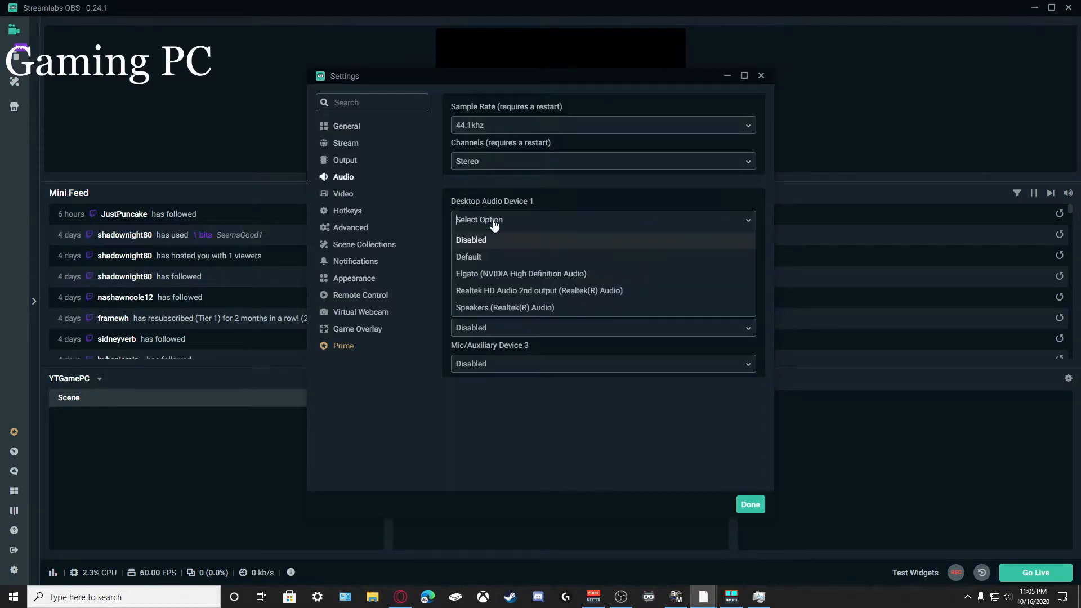
pyautogui.click(494, 258)
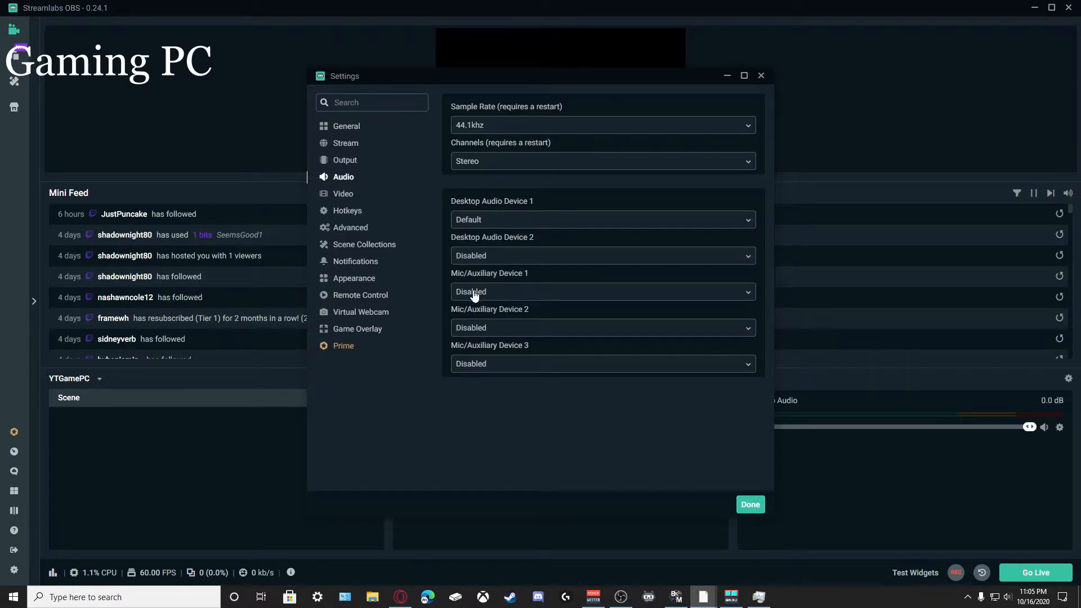
pyautogui.click(502, 293)
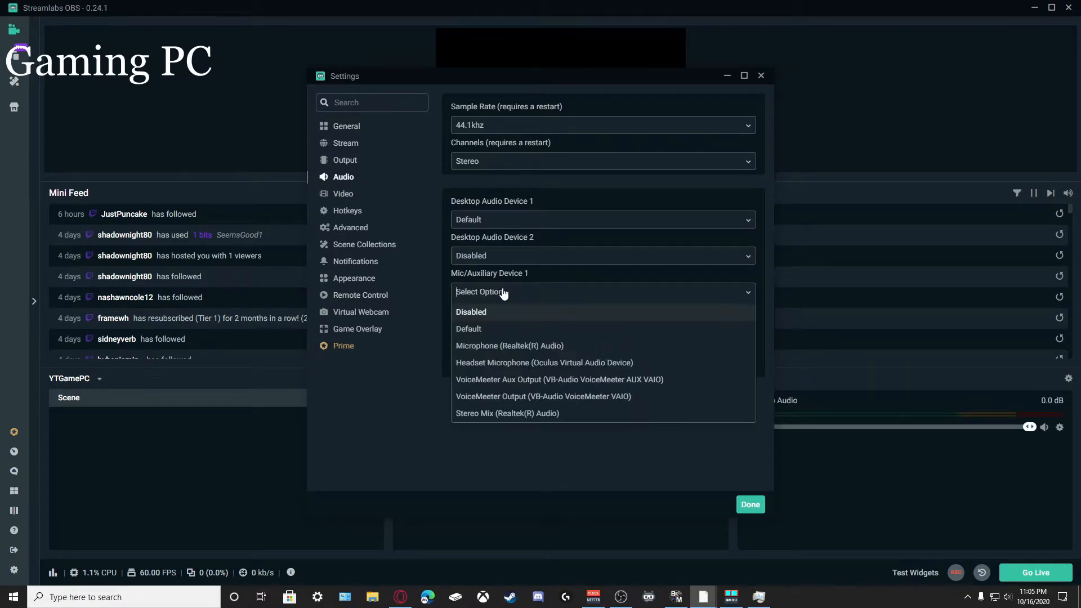
pyautogui.click(513, 398)
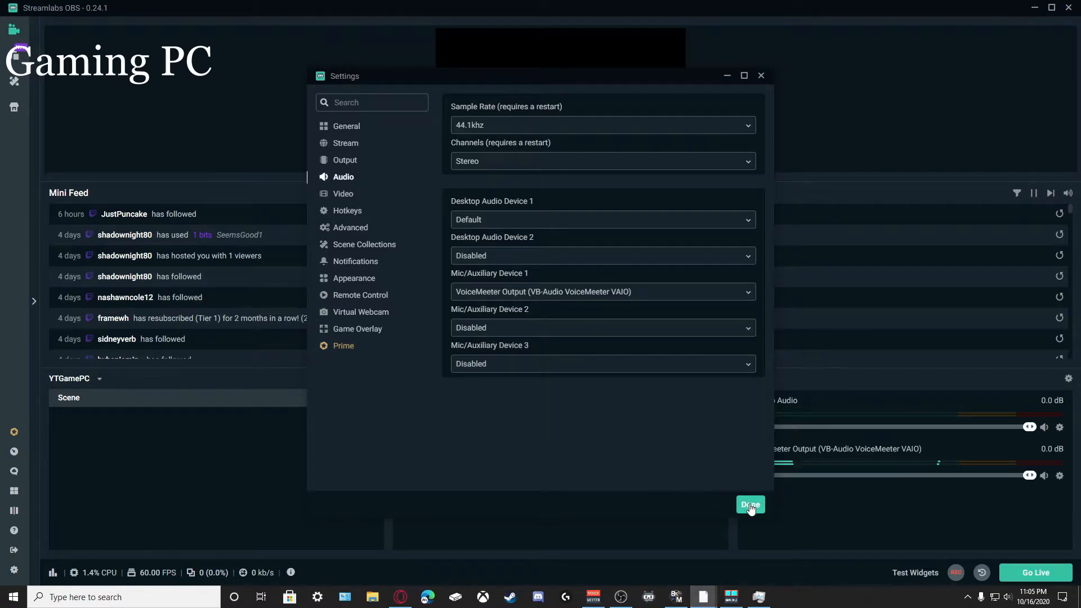
# - Set the audio monitoring device to Elgato (NVIDIA High Definition Audio) in the advanced settings and finish the settings
pyautogui.click(352, 231)
pyautogui.scroll(-2, 549, 242)
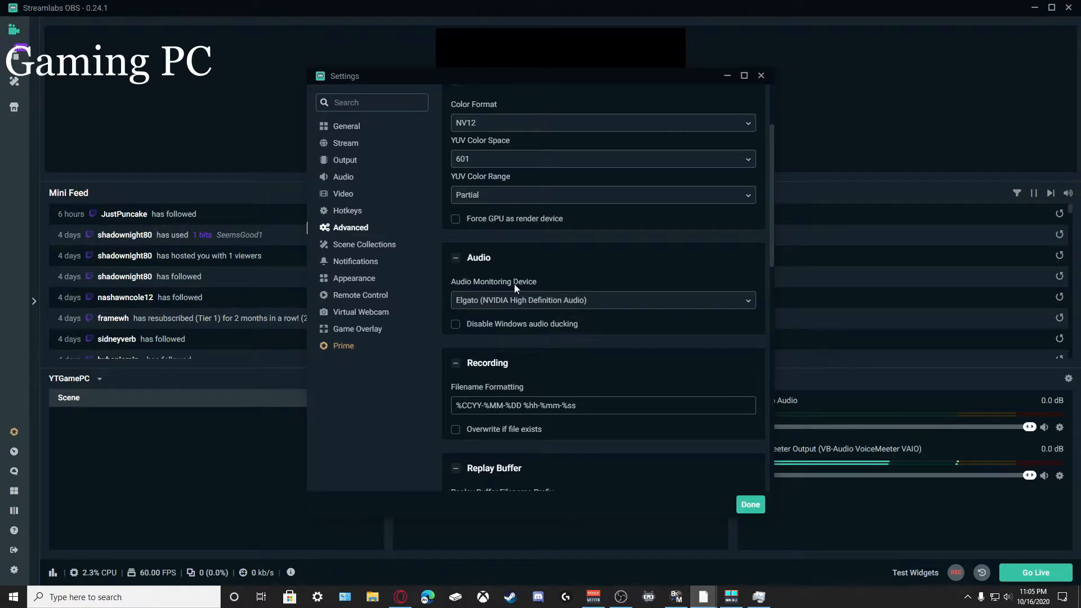
pyautogui.click(584, 304)
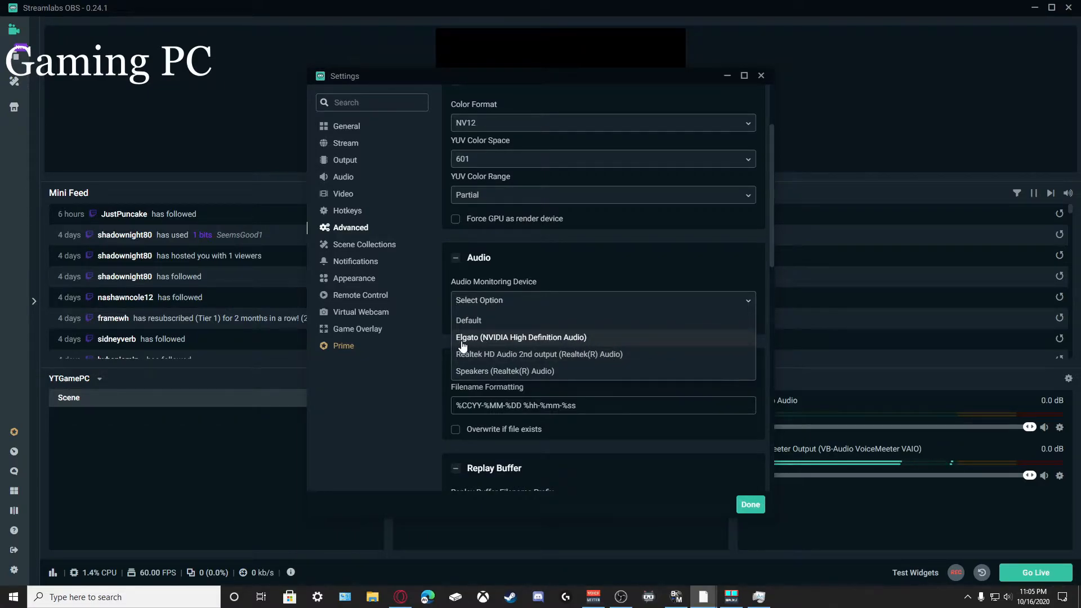
pyautogui.click(553, 339)
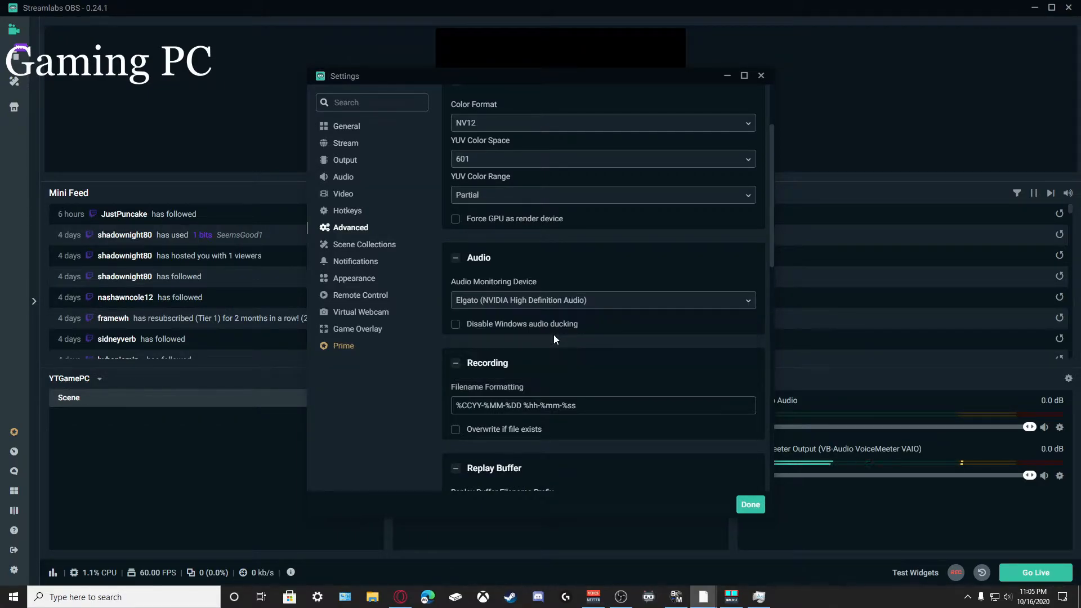
pyautogui.click(751, 505)
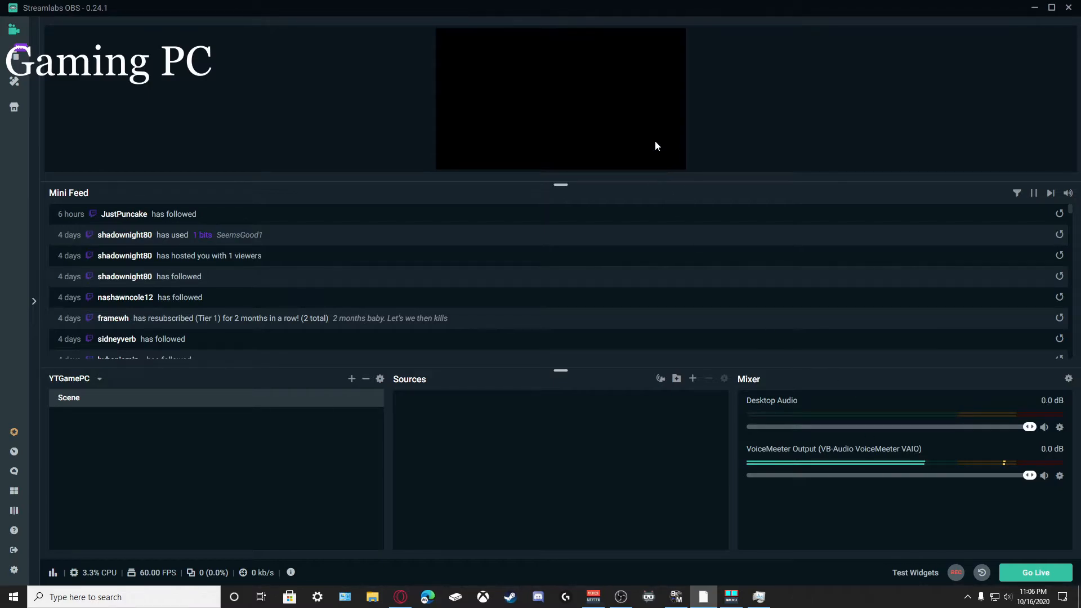
# - Set audio monitoring to Monitor Only (mute output) for Desktop Audio and VoiceMeeter Output, and close the advanced audio settings
pyautogui.click(1068, 381)
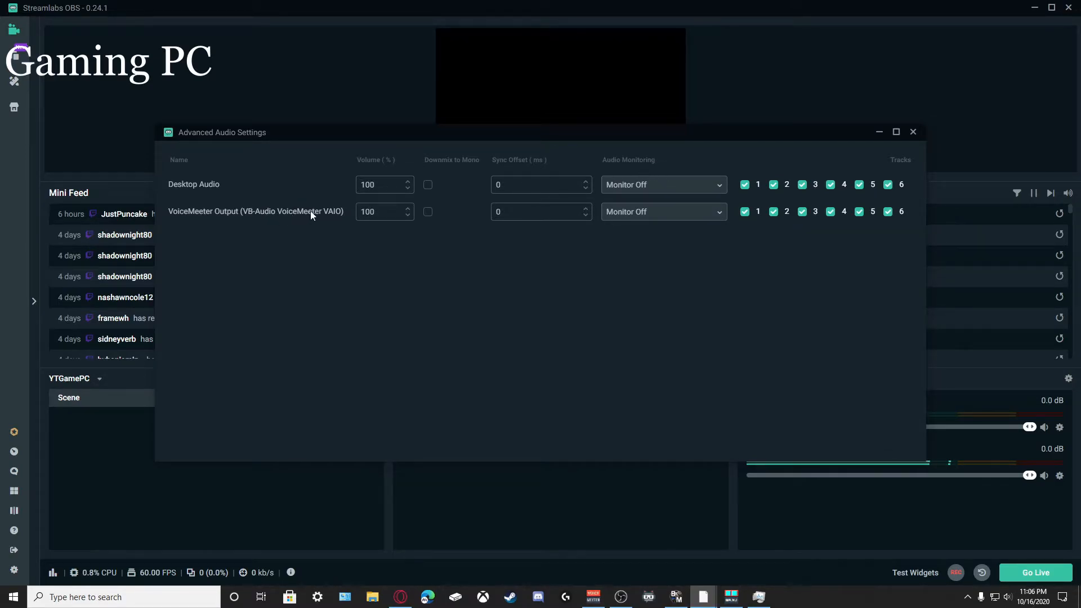
pyautogui.click(644, 186)
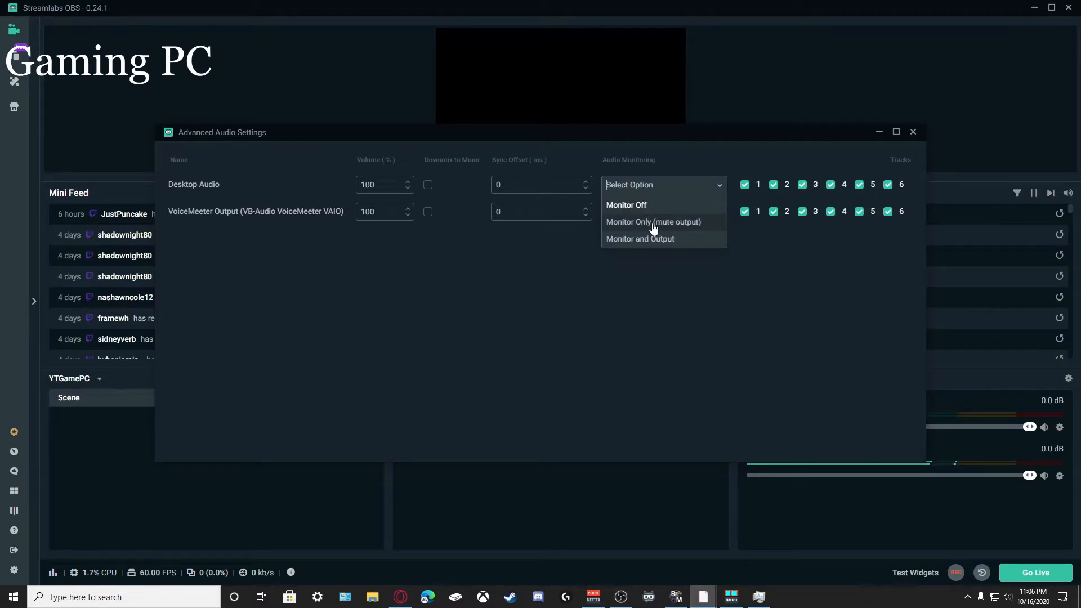
pyautogui.click(653, 223)
pyautogui.click(644, 214)
pyautogui.click(645, 243)
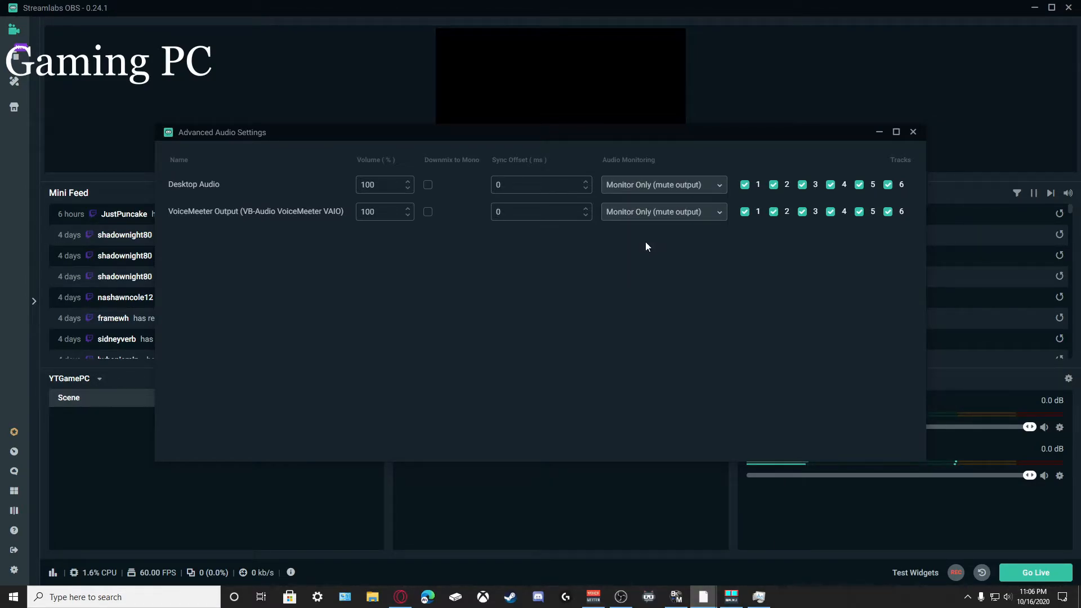
pyautogui.click(913, 133)
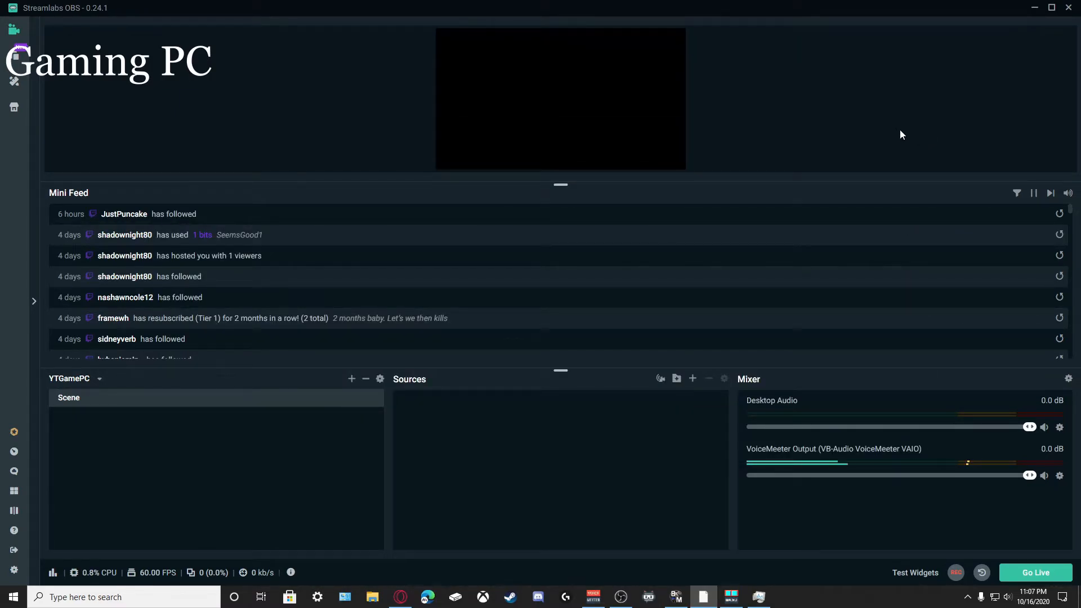
pyautogui.rightClick(650, 122)
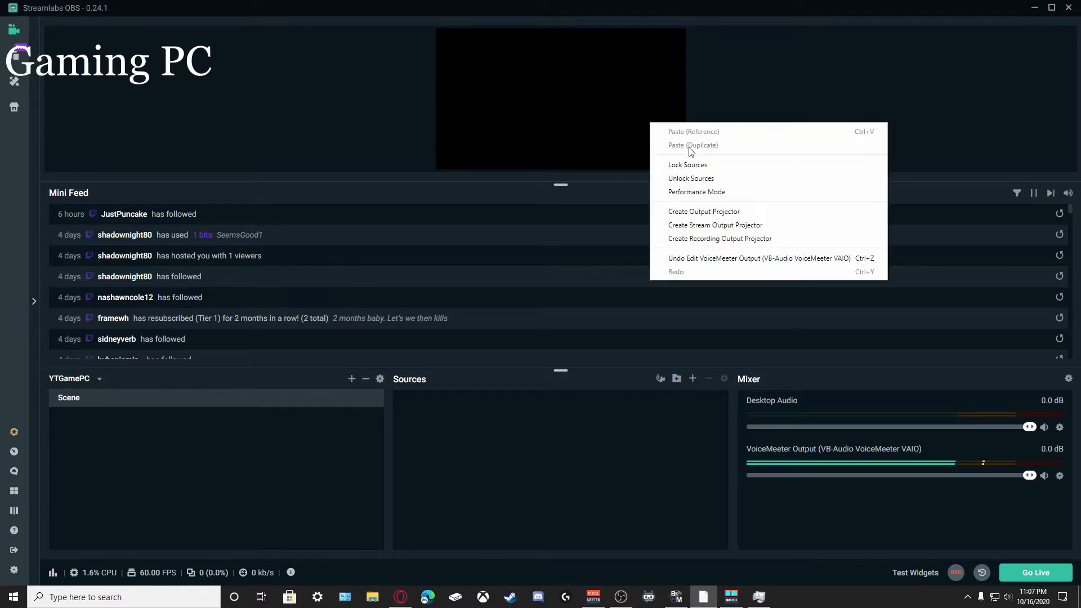
pyautogui.click(641, 82)
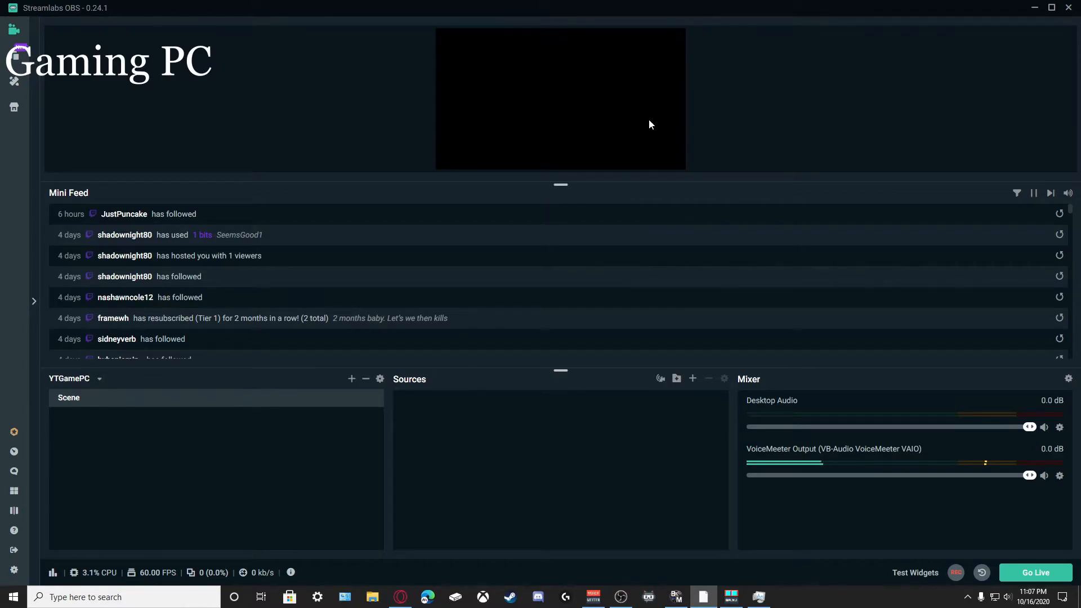
pyautogui.rightClick(621, 102)
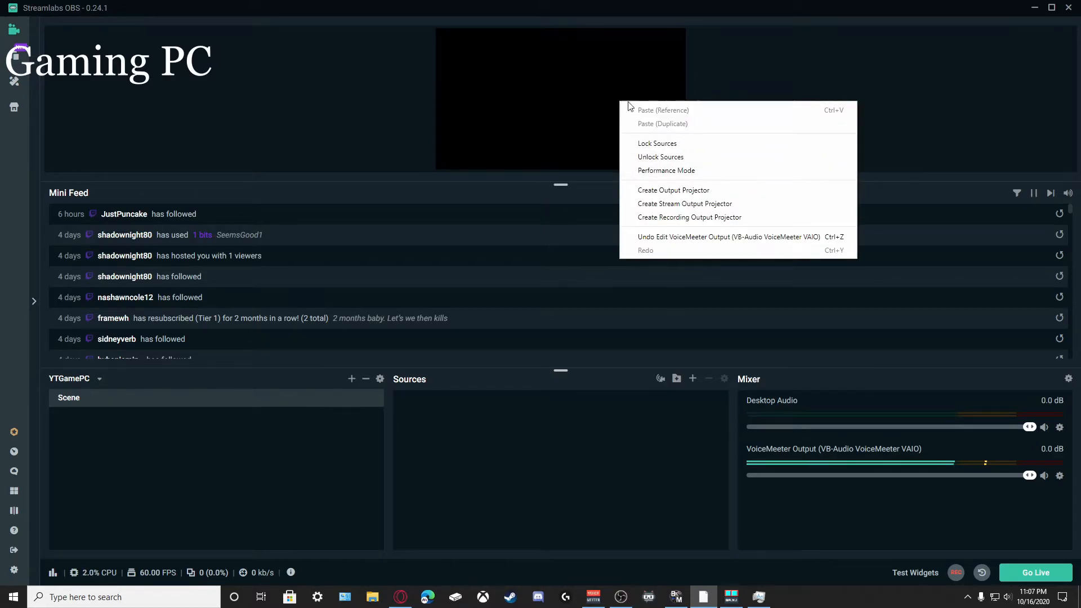
pyautogui.click(780, 88)
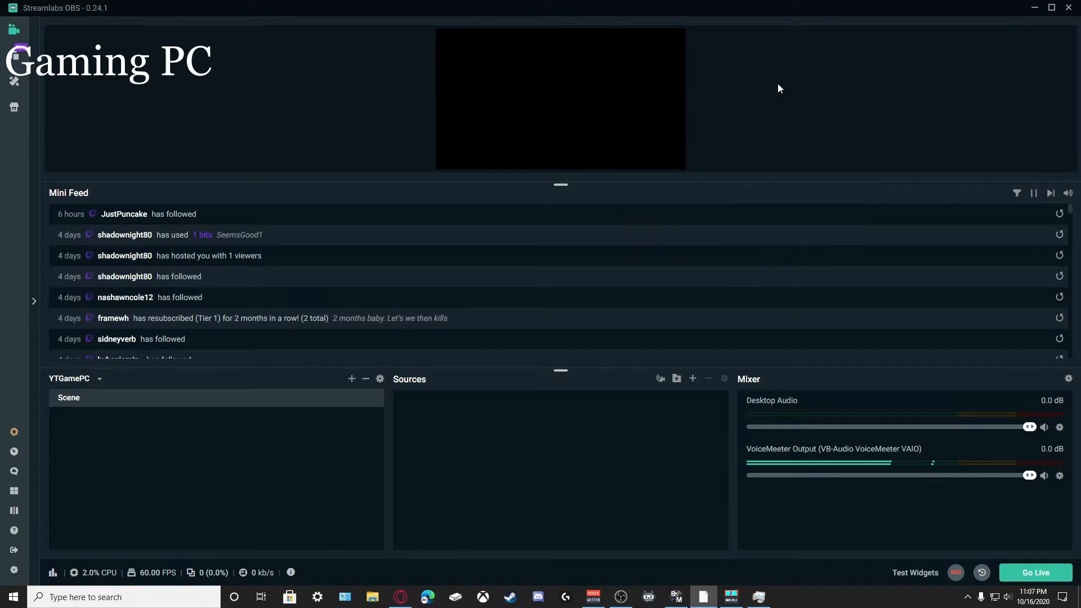
# - Turn on performance mode for the preview and disable it again
pyautogui.rightClick(575, 90)
pyautogui.click(625, 152)
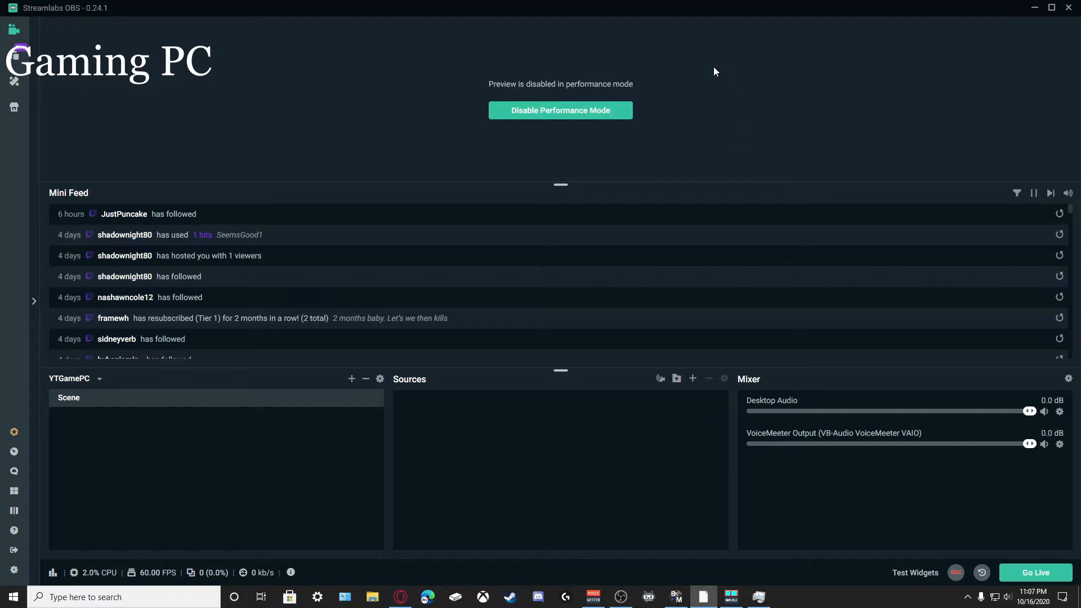
pyautogui.click(564, 115)
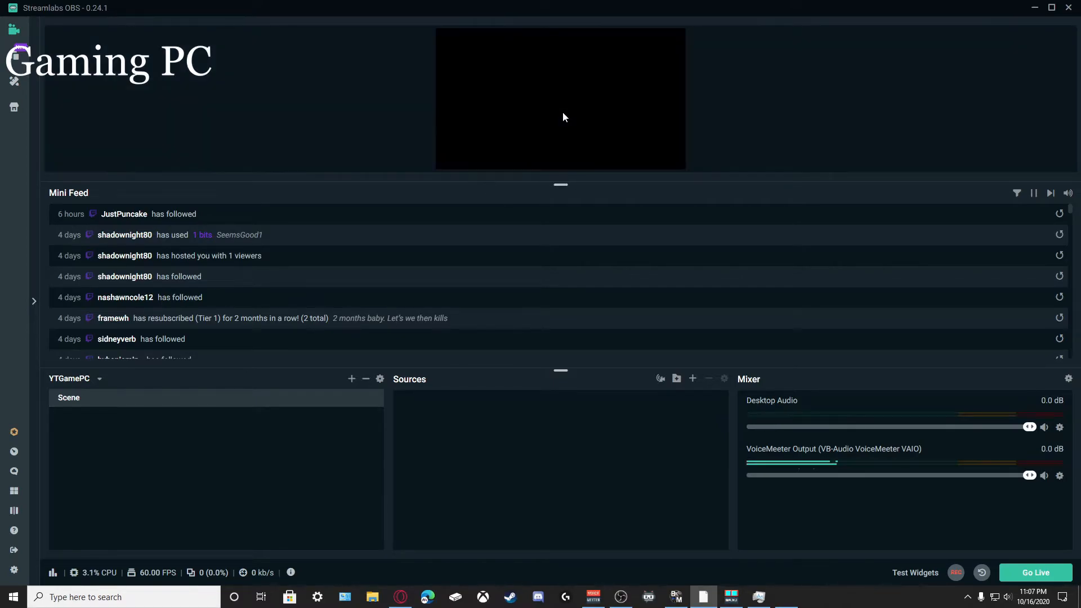
# - Create an output projector from the preview and show it fullscreen on Display 2: 1920x1080
pyautogui.rightClick(620, 105)
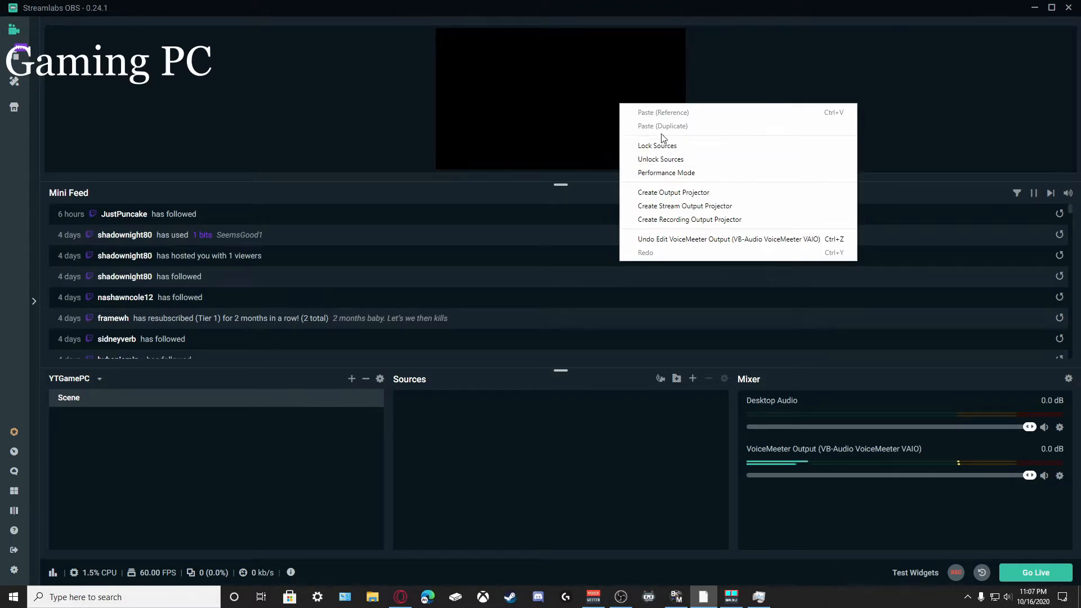
pyautogui.click(679, 194)
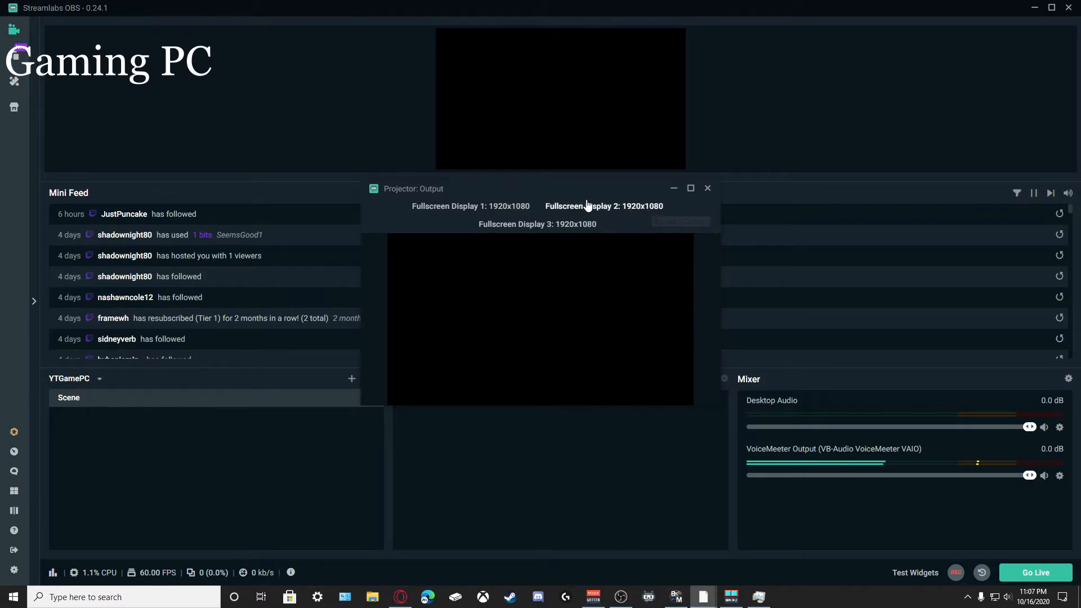
pyautogui.click(628, 210)
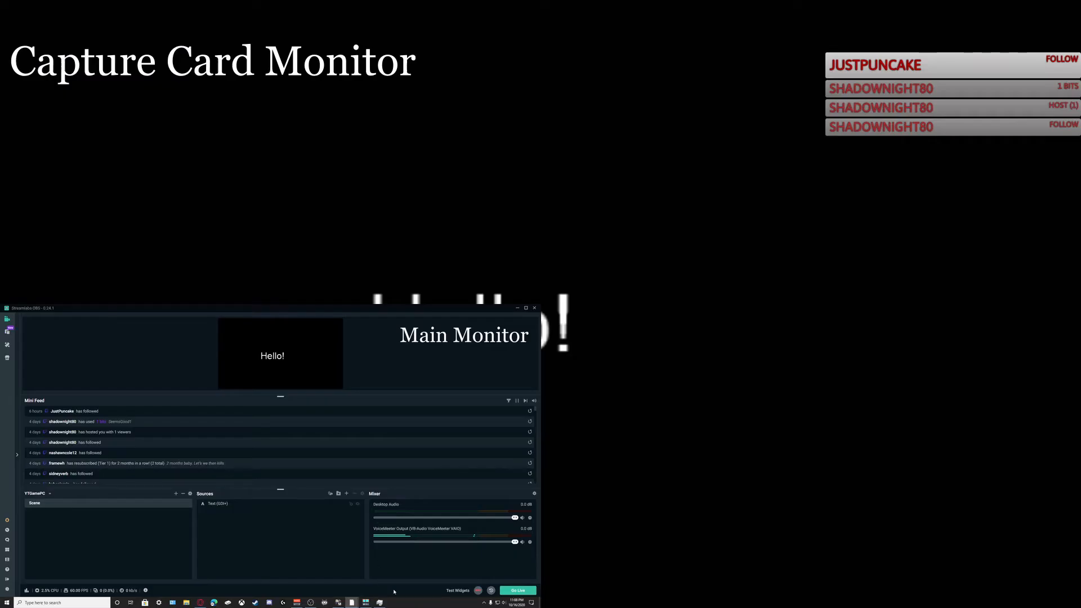
# - Bring up Task Manager and move its window across the main monitor's edges to check where the capture card monitor is arranged
pyautogui.click(380, 603)
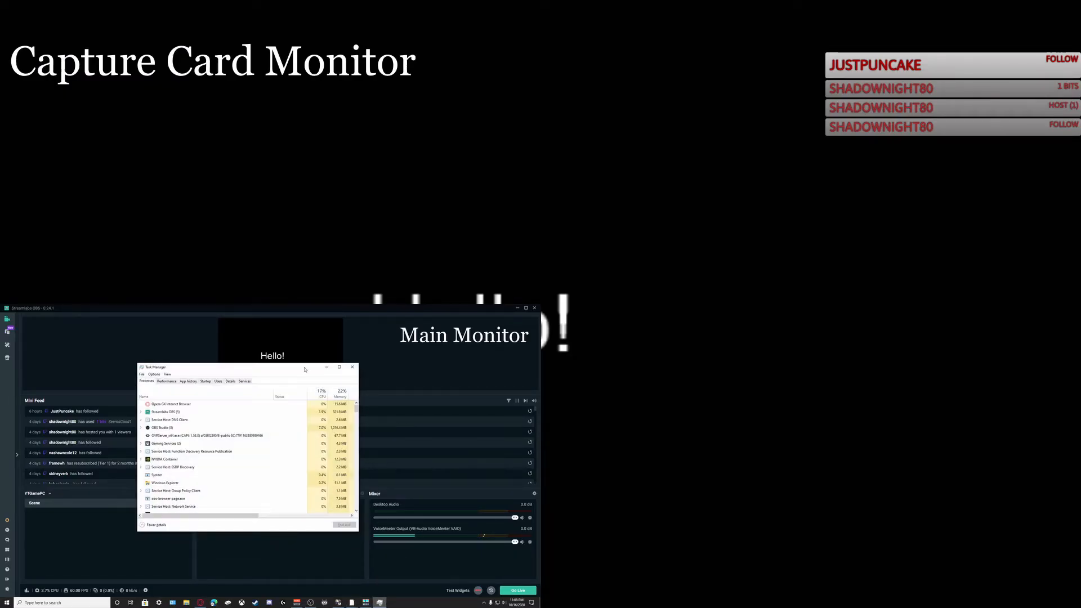
pyautogui.moveTo(245, 374); pyautogui.dragTo(1080, 136)
pyautogui.moveTo(0, 370); pyautogui.dragTo(283, 366)
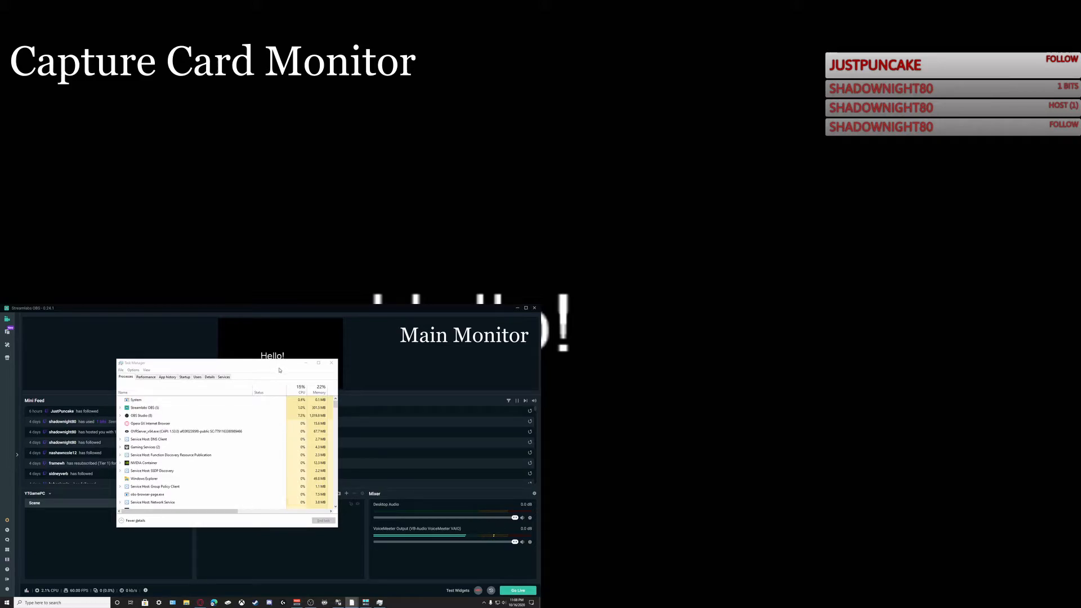
pyautogui.moveTo(285, 370); pyautogui.dragTo(168, 368)
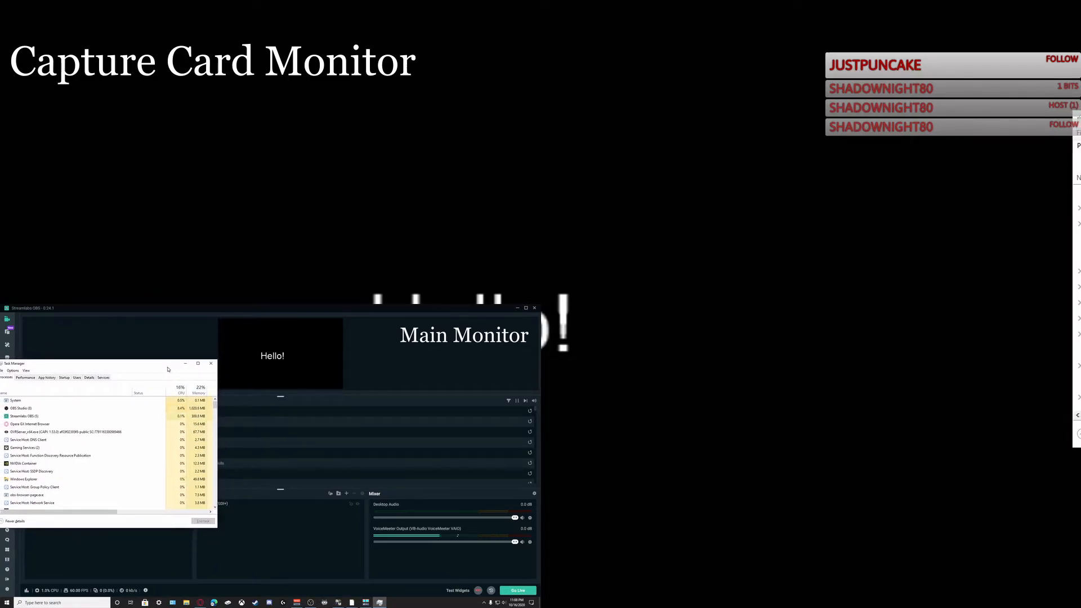
pyautogui.moveTo(167, 370); pyautogui.dragTo(440, 348)
pyautogui.click(457, 344)
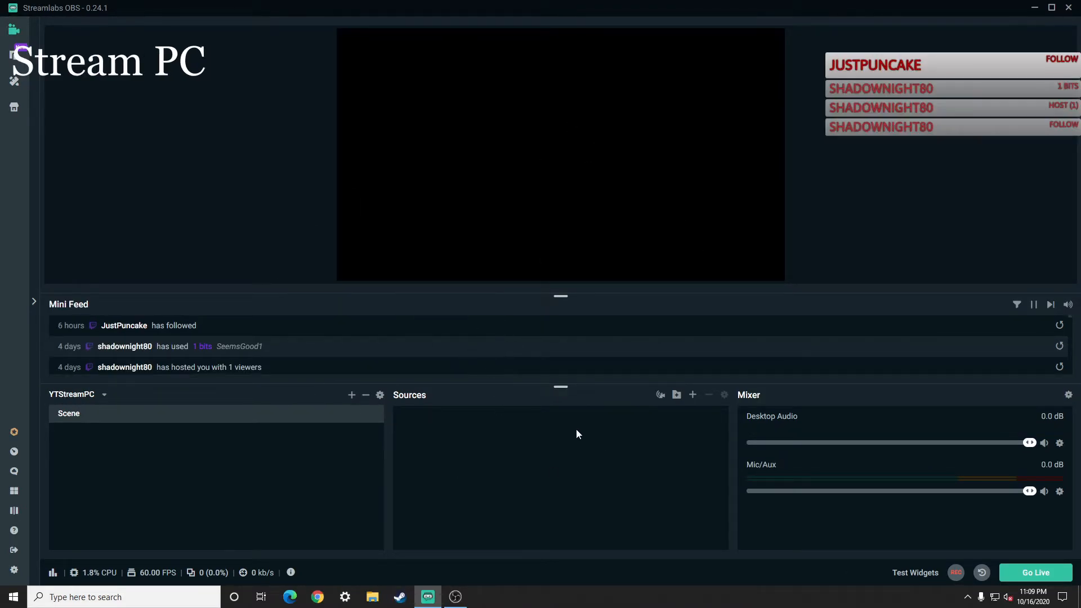
# - On the streaming PC, add a Video Capture Device source to the scene under its default name
pyautogui.click(693, 396)
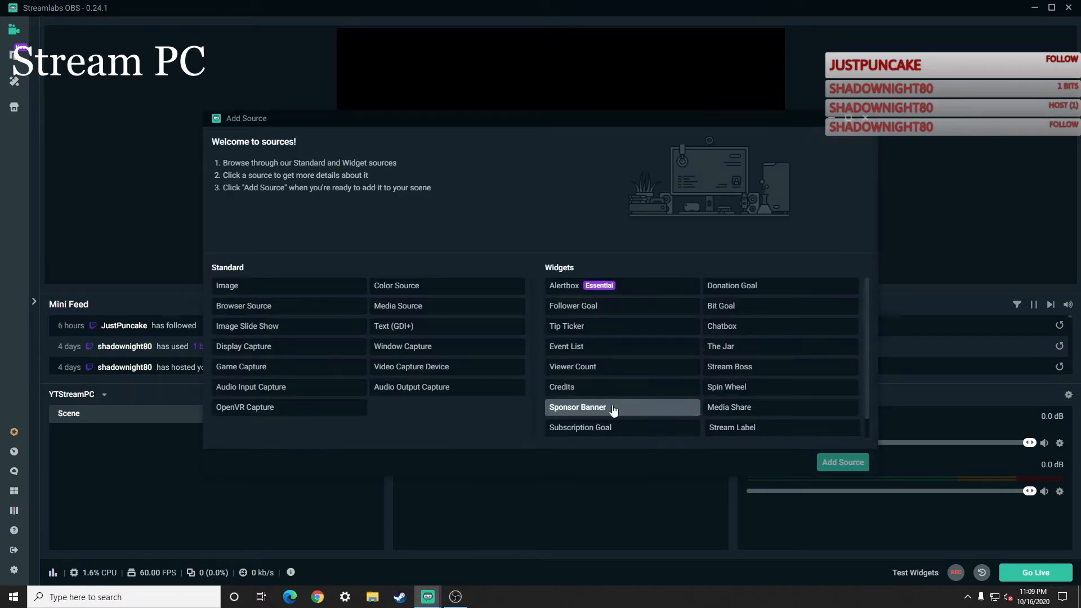
pyautogui.click(415, 369)
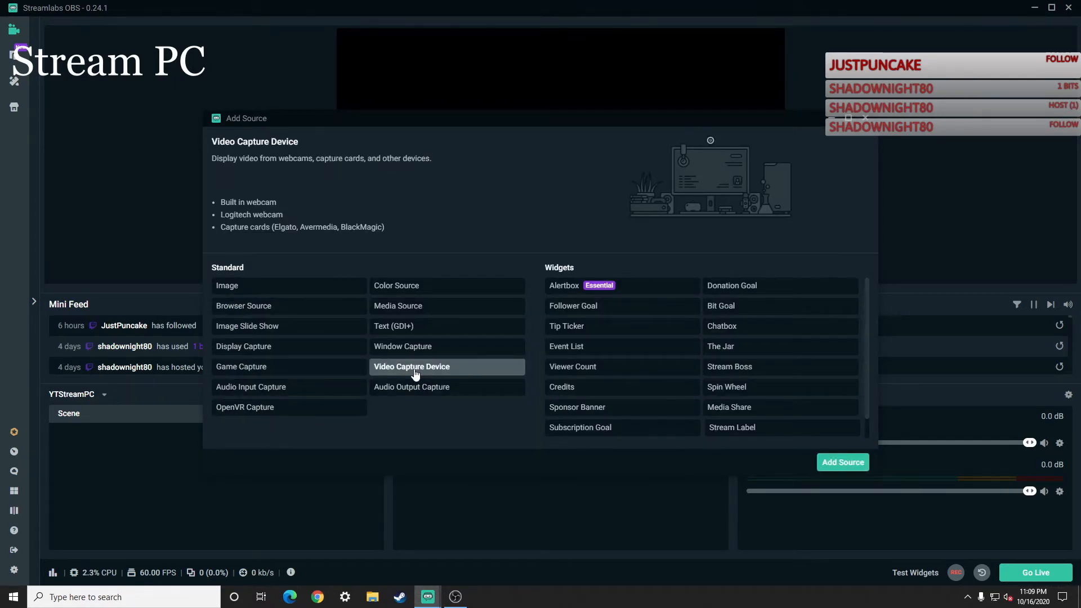
pyautogui.click(849, 467)
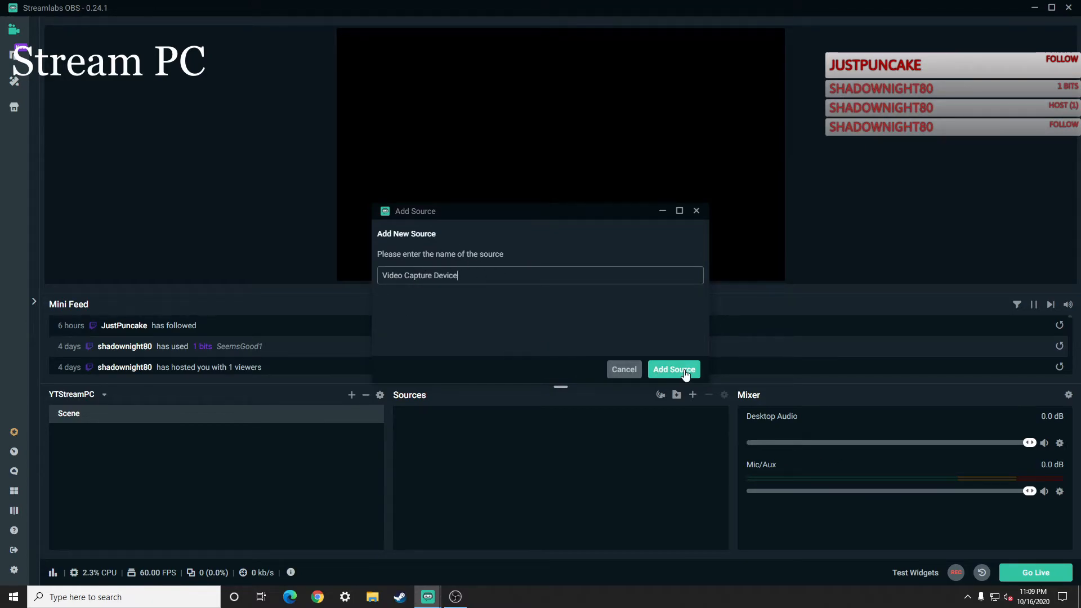
pyautogui.click(684, 369)
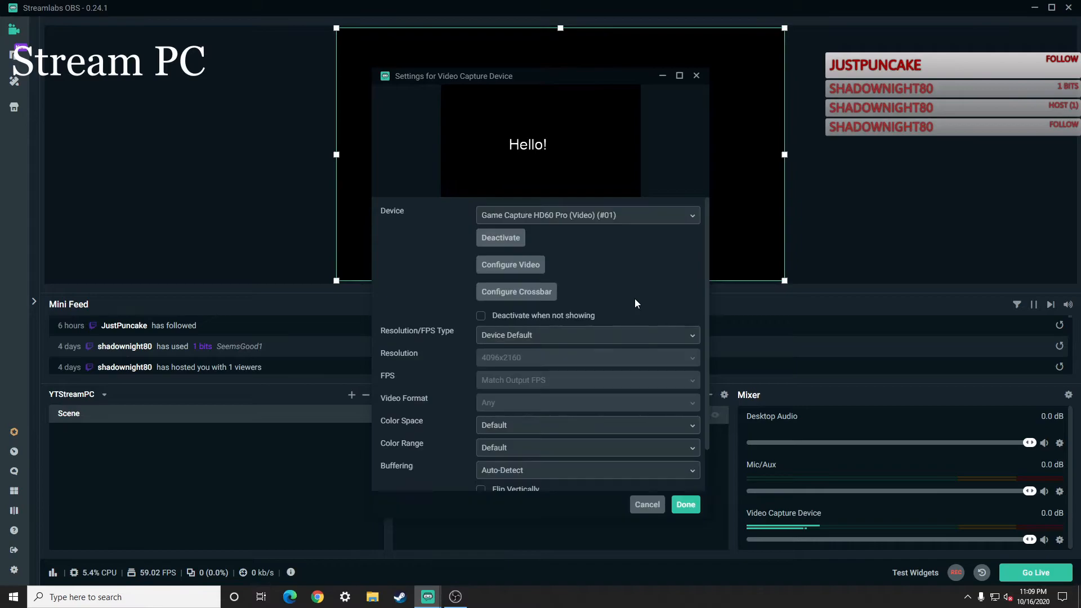
# - Choose Game Capture HD60 Pro (Video) (#01) as the capture device and give it a custom resolution of 1920x1080
pyautogui.click(560, 220)
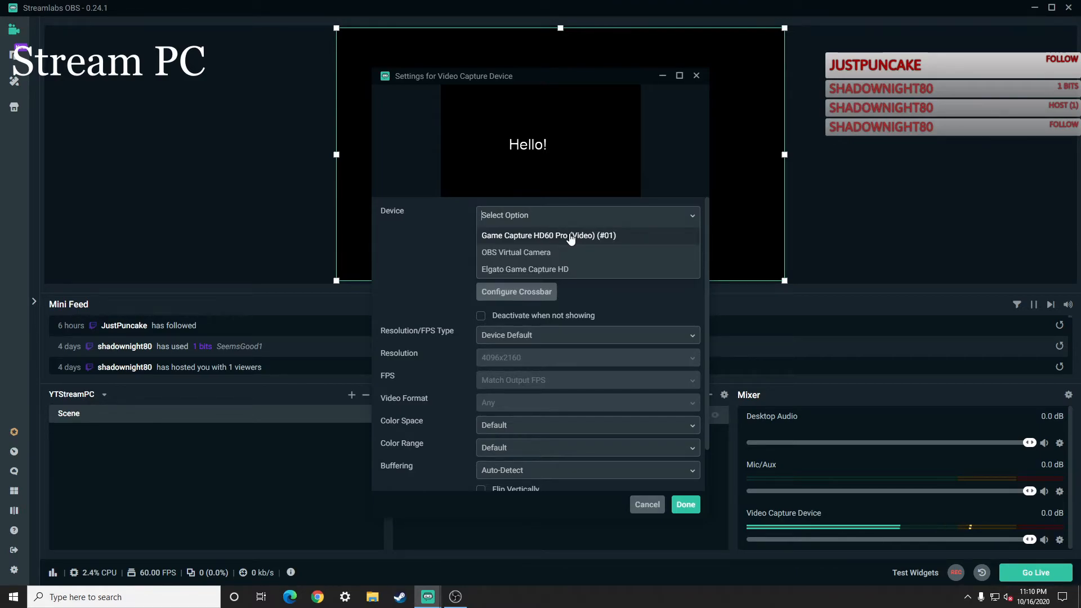
pyautogui.click(570, 235)
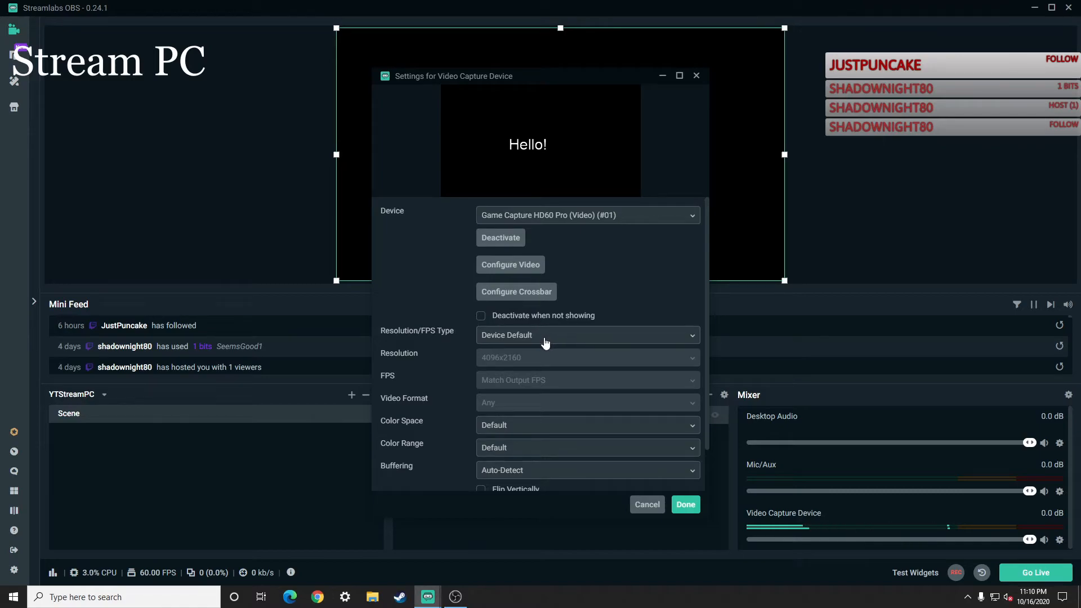
pyautogui.click(528, 336)
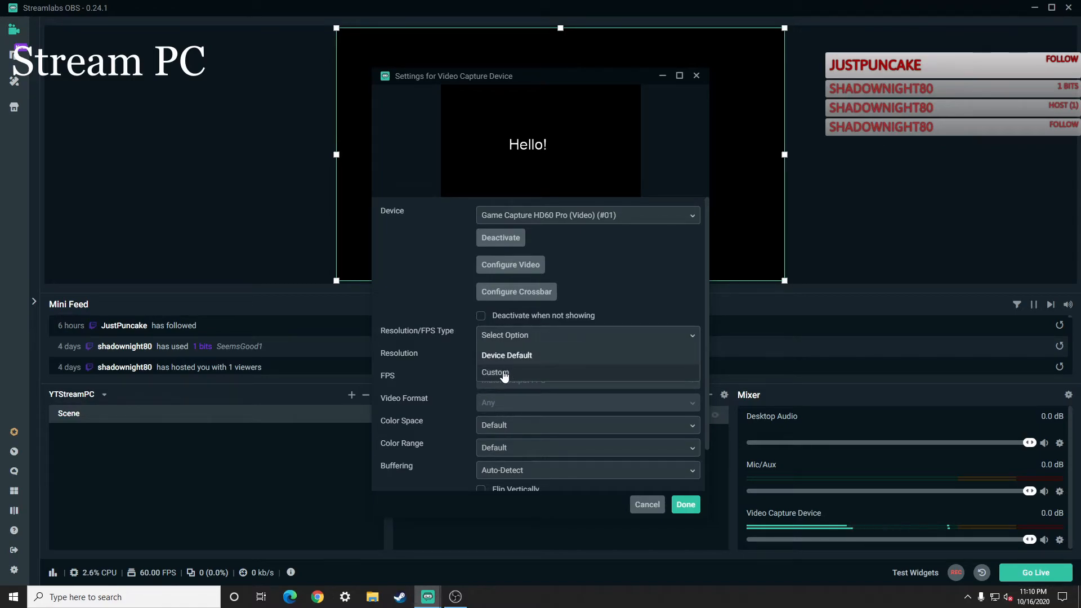
pyautogui.click(560, 373)
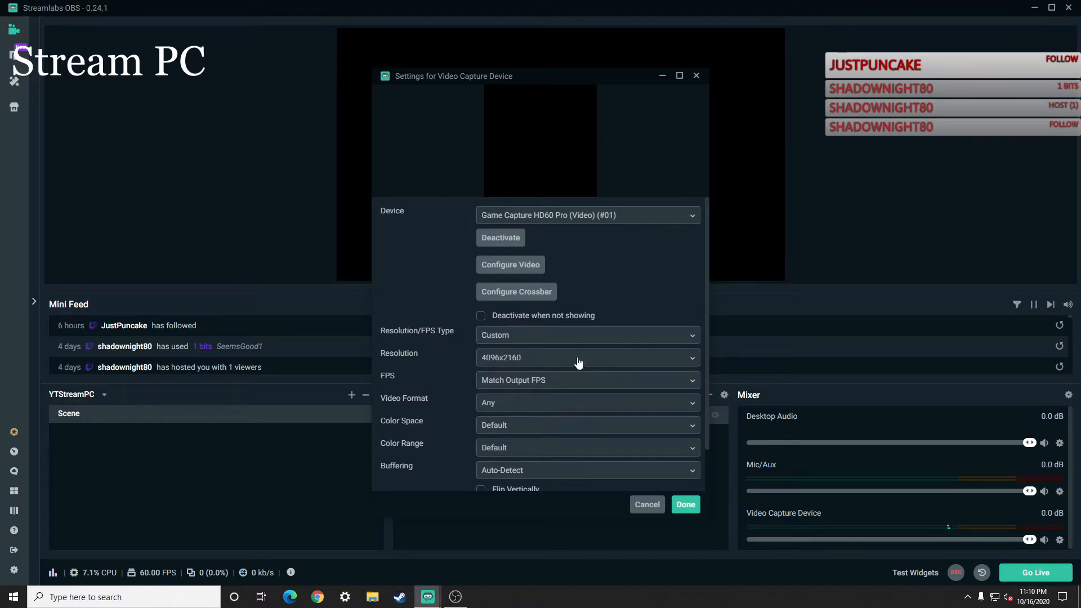
pyautogui.click(579, 360)
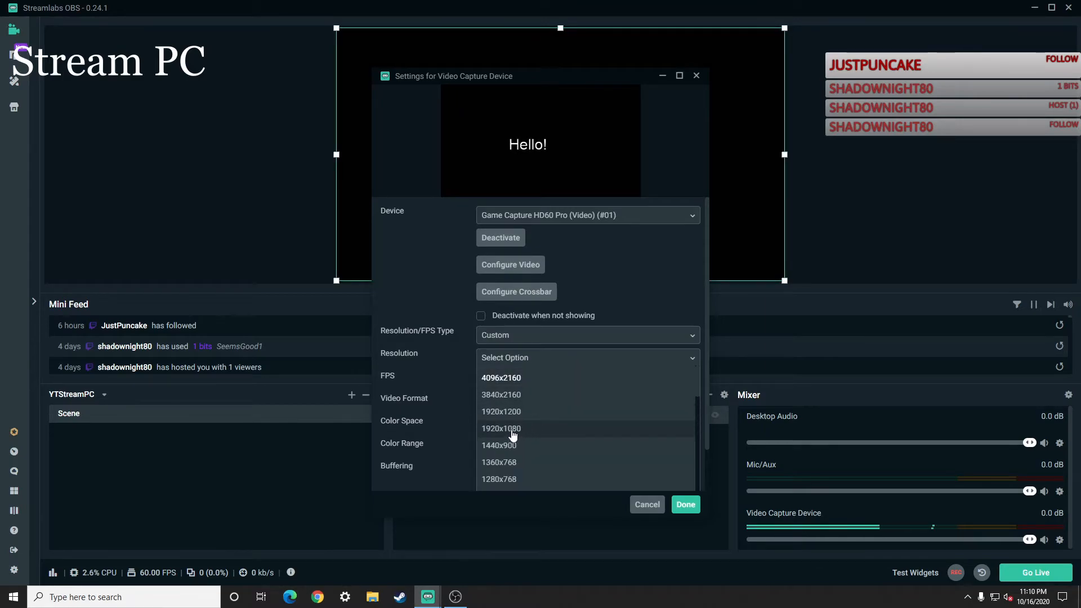
pyautogui.click(530, 437)
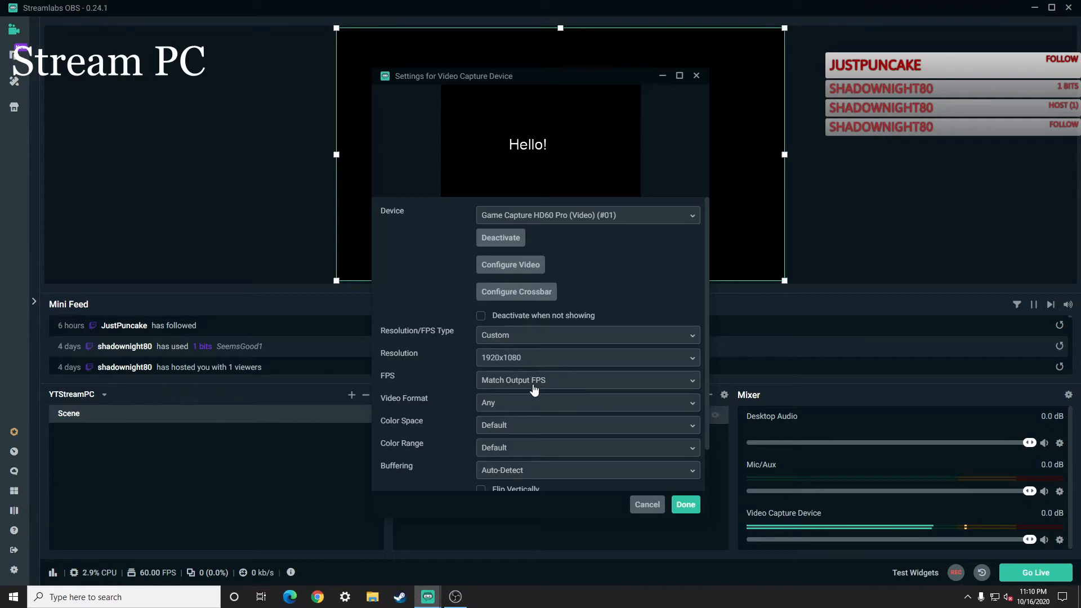
# - Set the capture device's FPS to 60 and accept the Video Capture Device settings
pyautogui.click(538, 387)
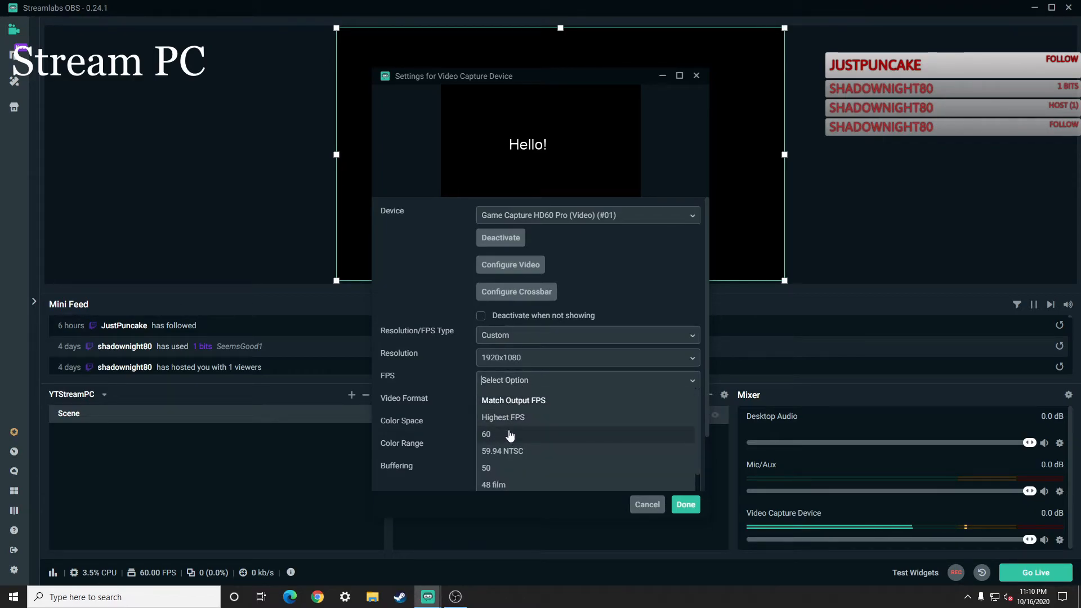
pyautogui.click(579, 438)
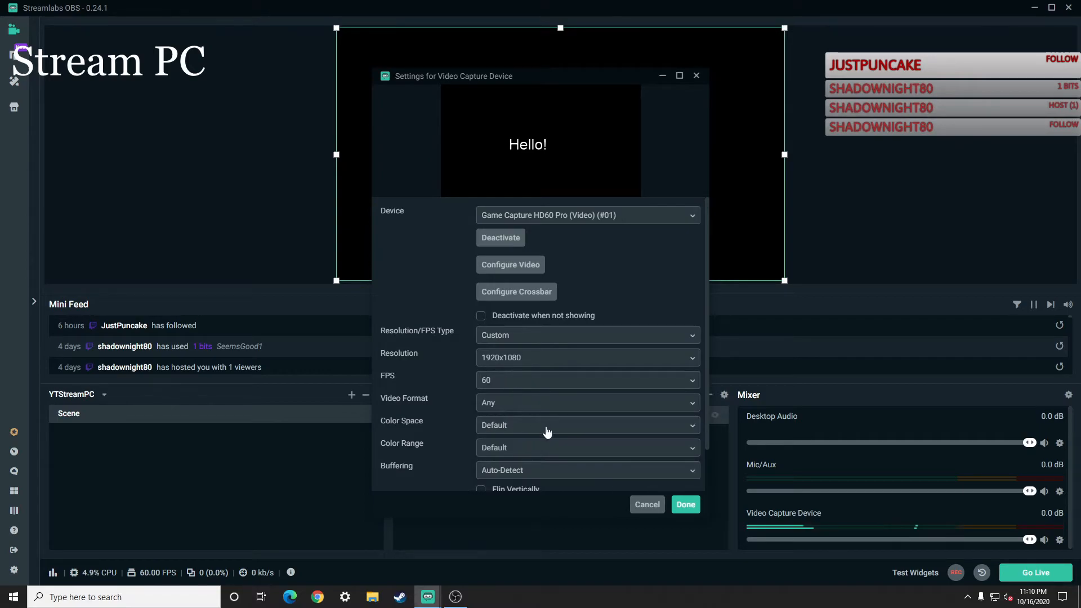
pyautogui.scroll(-2, 620, 473)
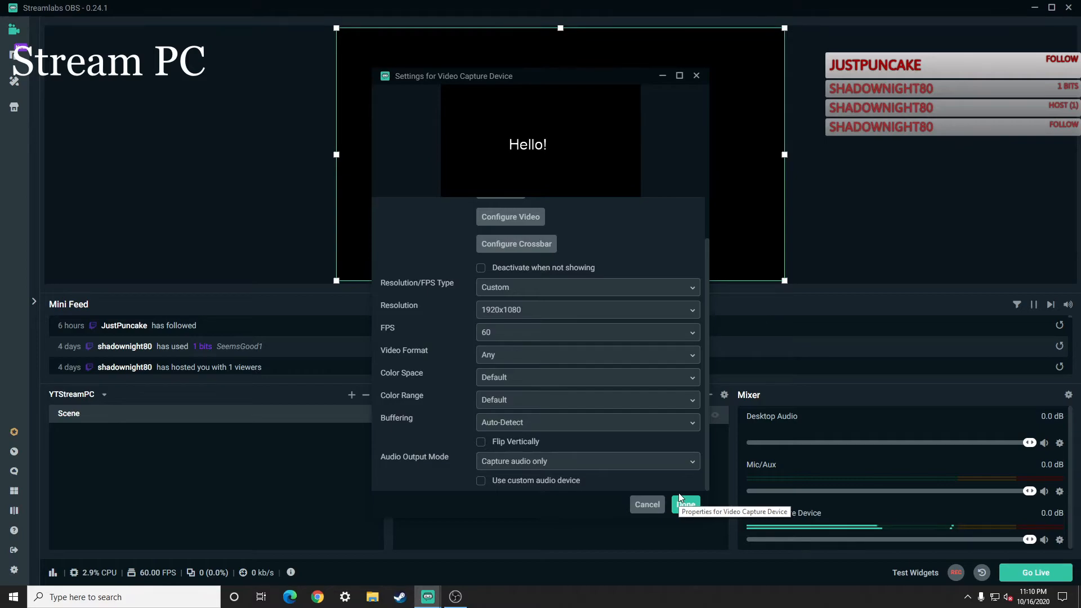
pyautogui.click(682, 501)
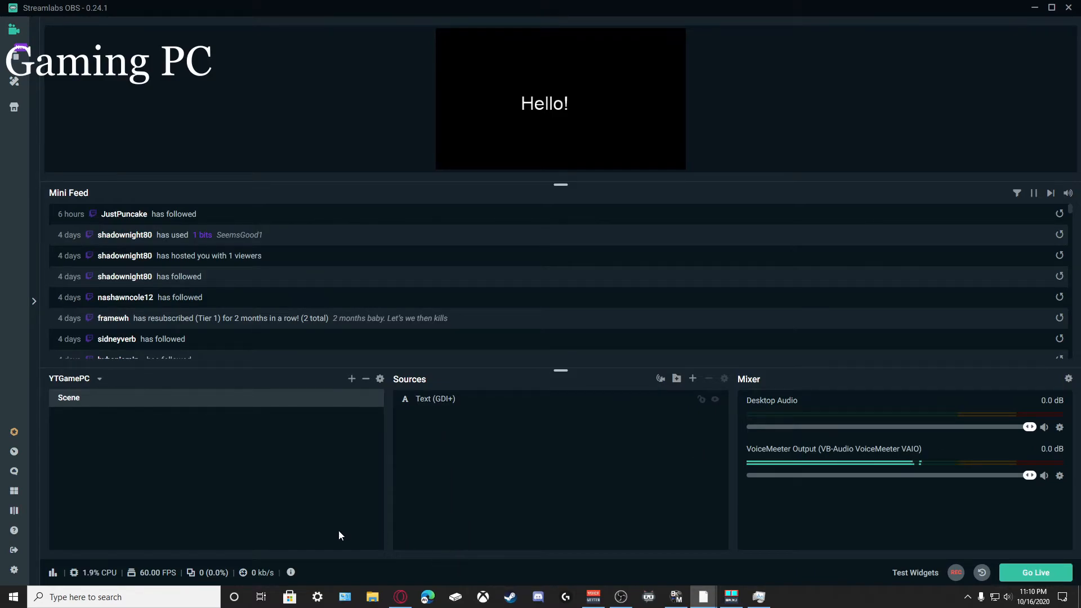
# - On the gaming PC, disable Desktop Audio Device 1 and Mic/Auxiliary Device 1 in the audio settings
pyautogui.click(14, 569)
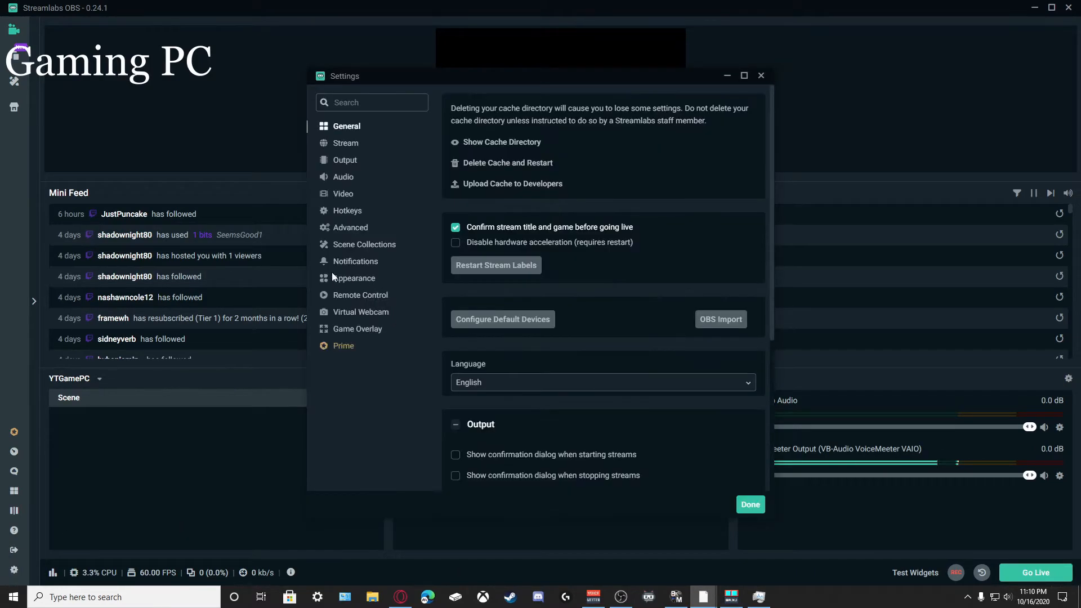
pyautogui.click(338, 179)
pyautogui.click(489, 223)
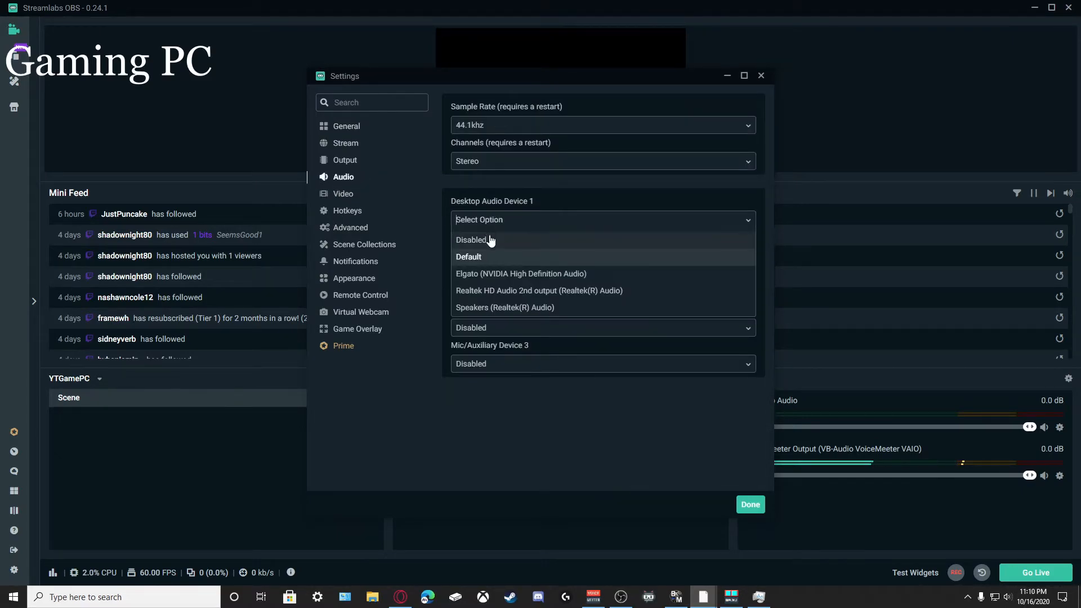
pyautogui.click(489, 239)
pyautogui.click(490, 292)
pyautogui.click(503, 311)
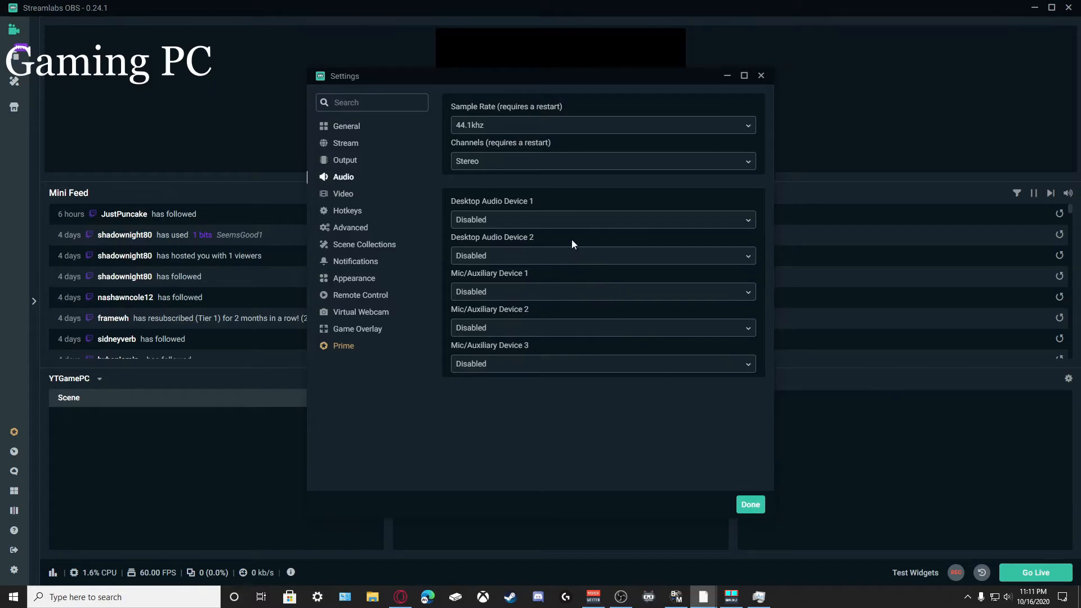
# - Set Desktop Audio Device 1 to Default and Mic/Auxiliary Device 1 to VoiceMeeter Output (VB-Audio VoiceMeeter VAIO), and check the advanced audio monitoring device
pyautogui.click(562, 221)
pyautogui.click(539, 258)
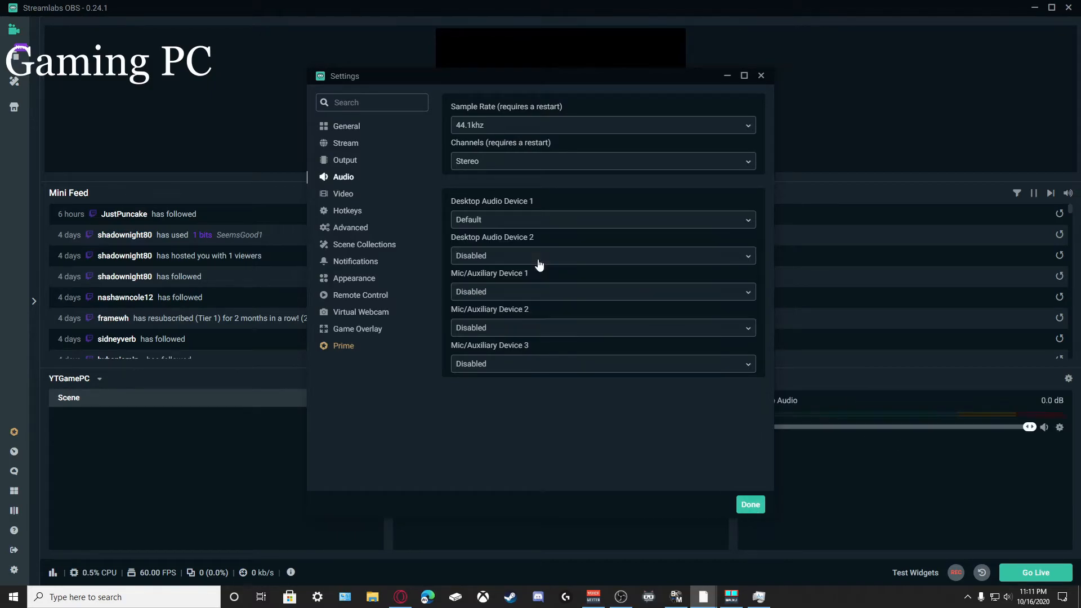
pyautogui.click(516, 292)
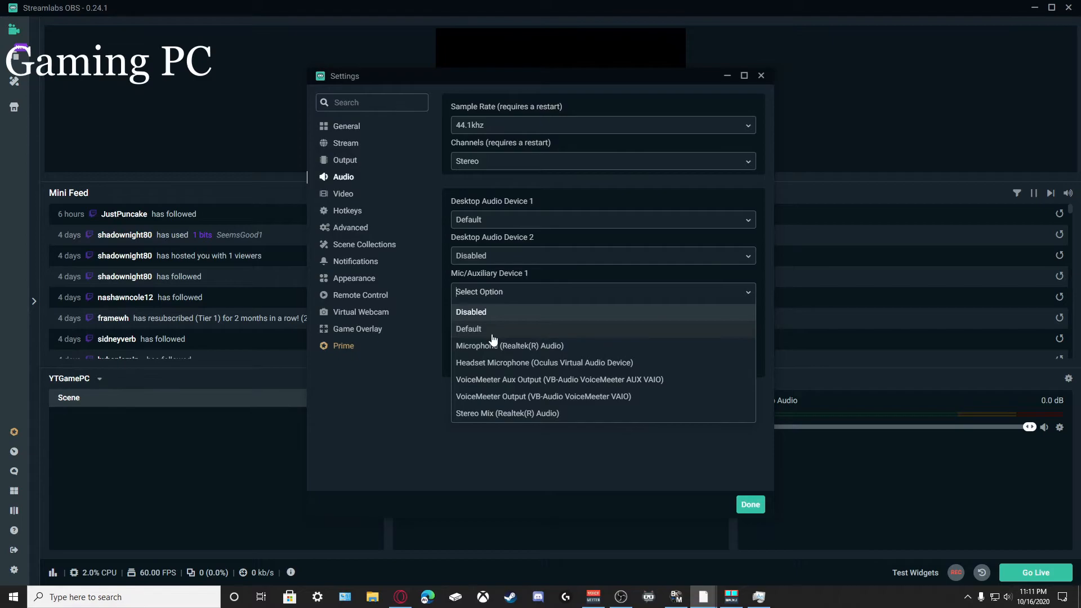
pyautogui.click(491, 397)
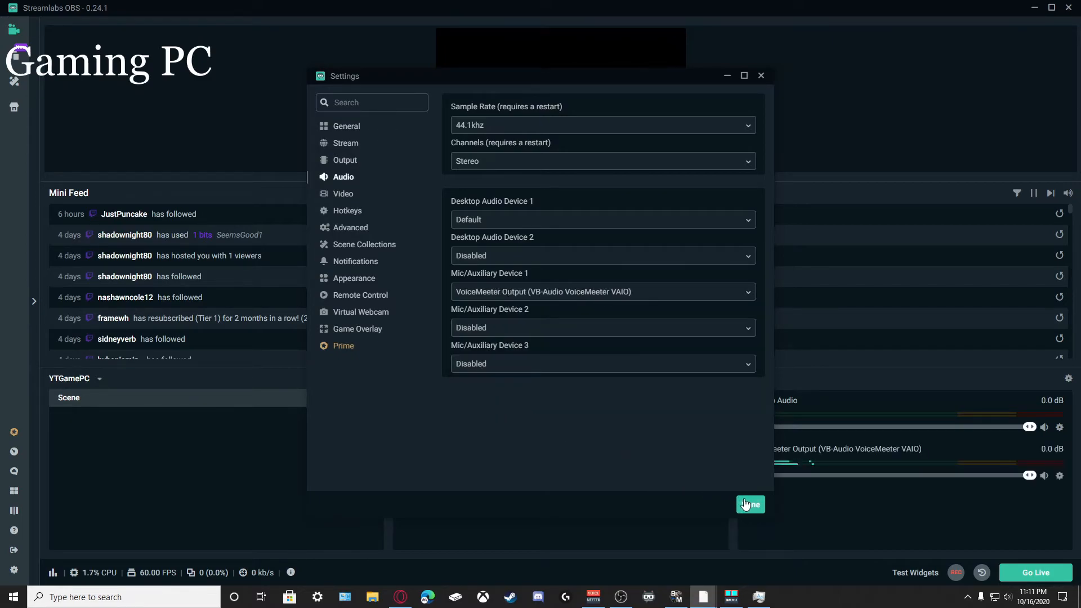
pyautogui.click(341, 231)
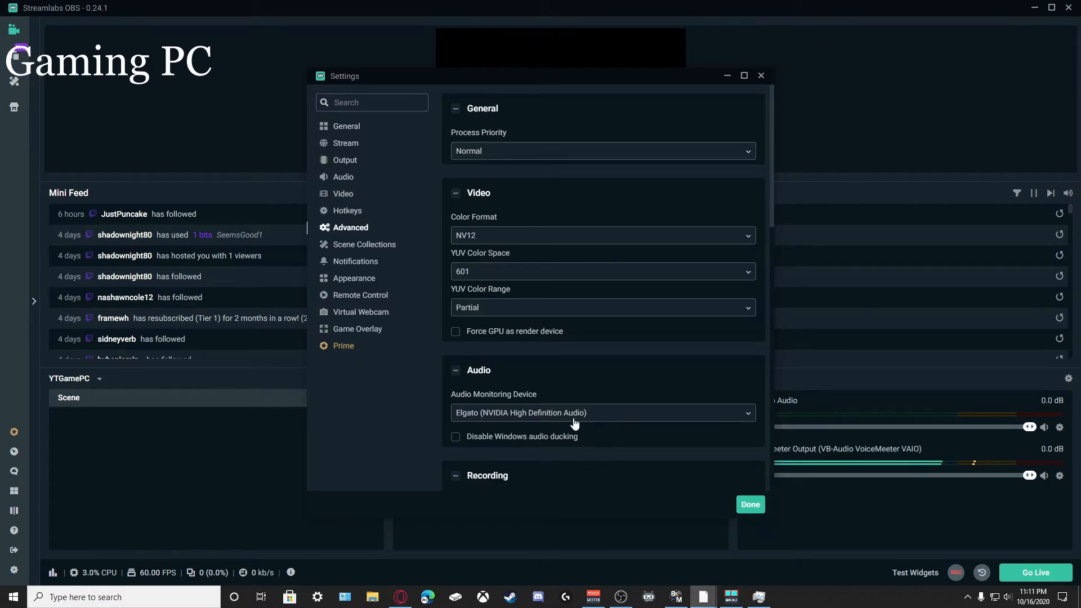
pyautogui.click(749, 506)
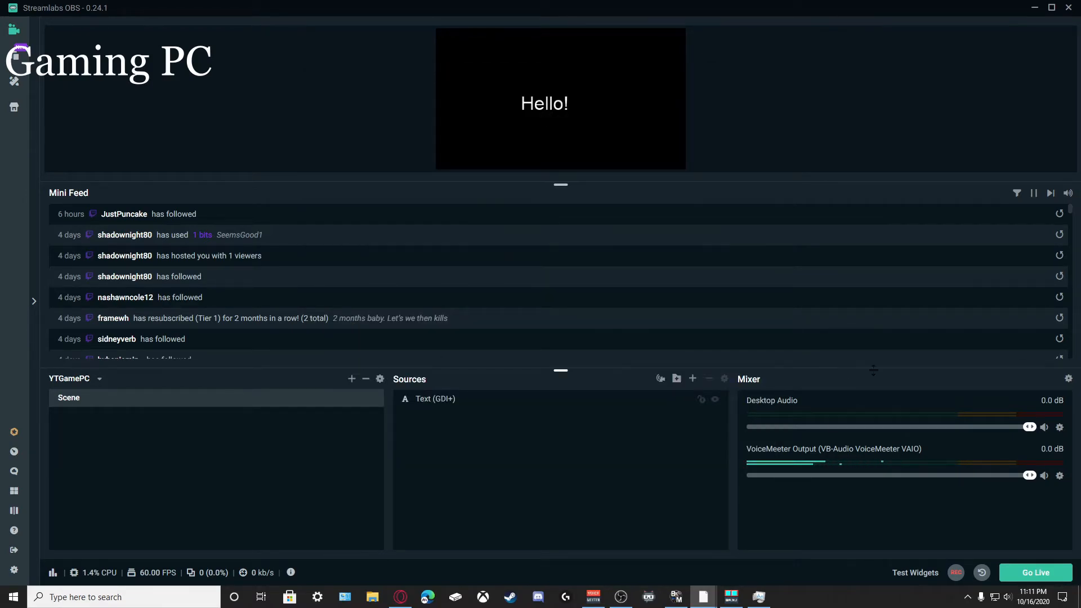
# - Set audio monitoring to Monitor Only (mute output) for both Desktop Audio and VoiceMeeter Output in the advanced audio settings
pyautogui.click(1068, 380)
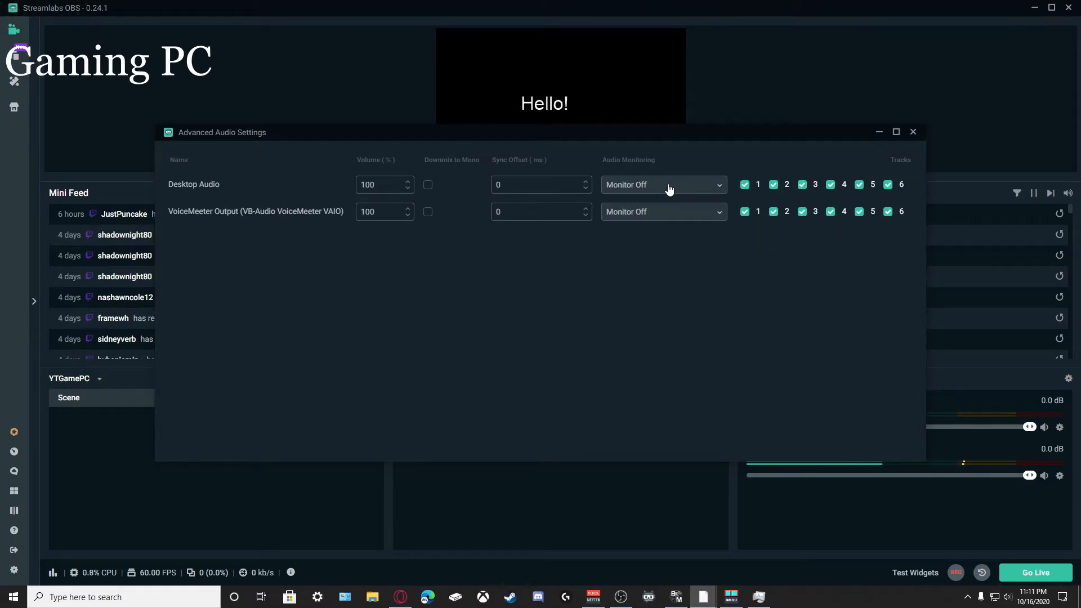
pyautogui.click(669, 185)
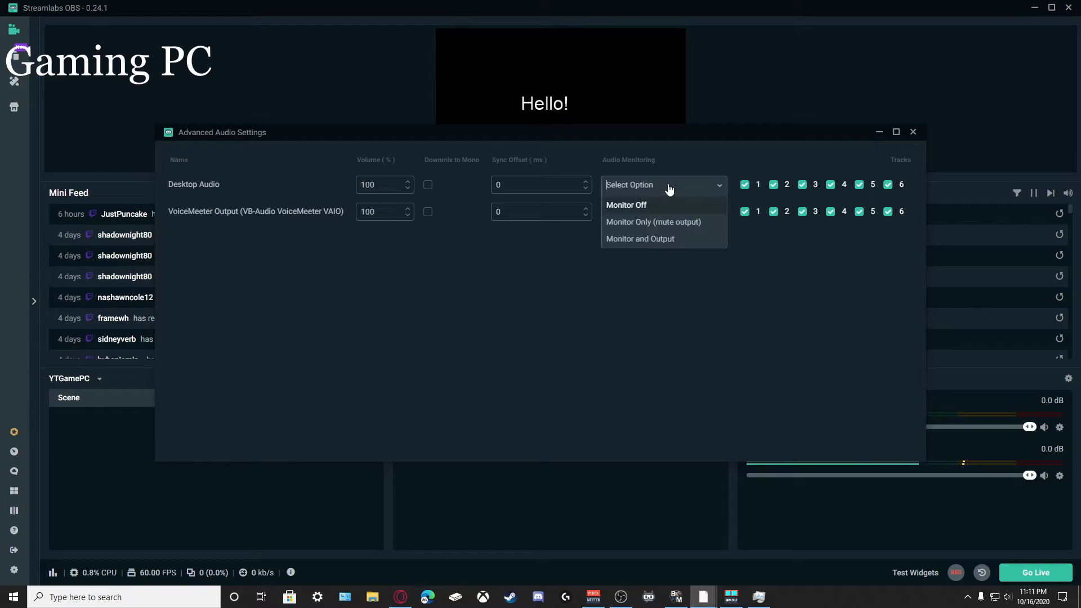
pyautogui.click(647, 224)
pyautogui.click(647, 213)
pyautogui.click(643, 250)
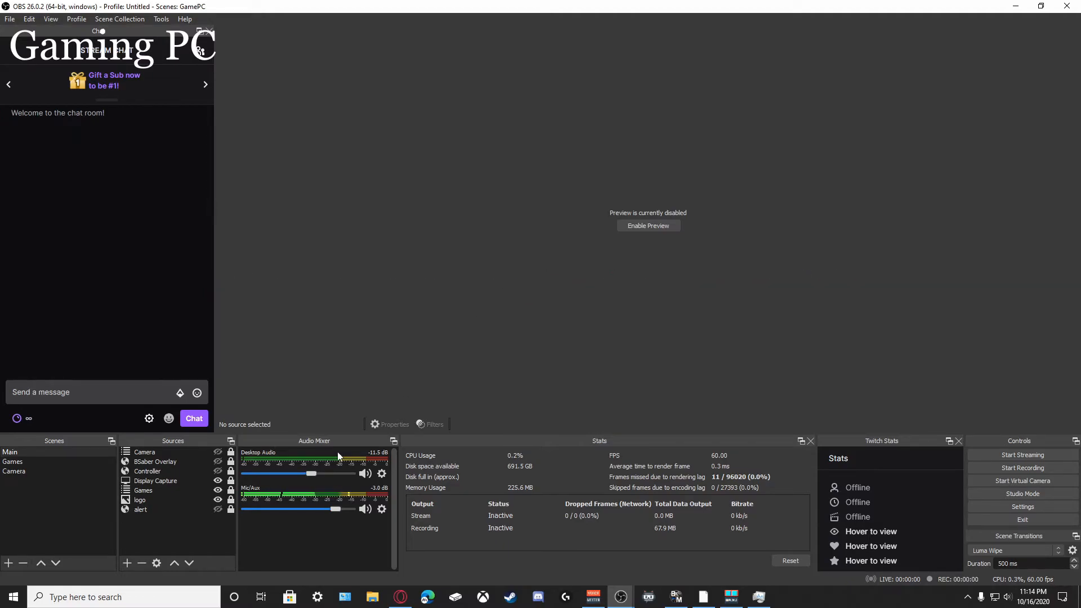
# - In OBS on the gaming PC, enable the preview, then show the Controller source and hide it again
pyautogui.click(655, 227)
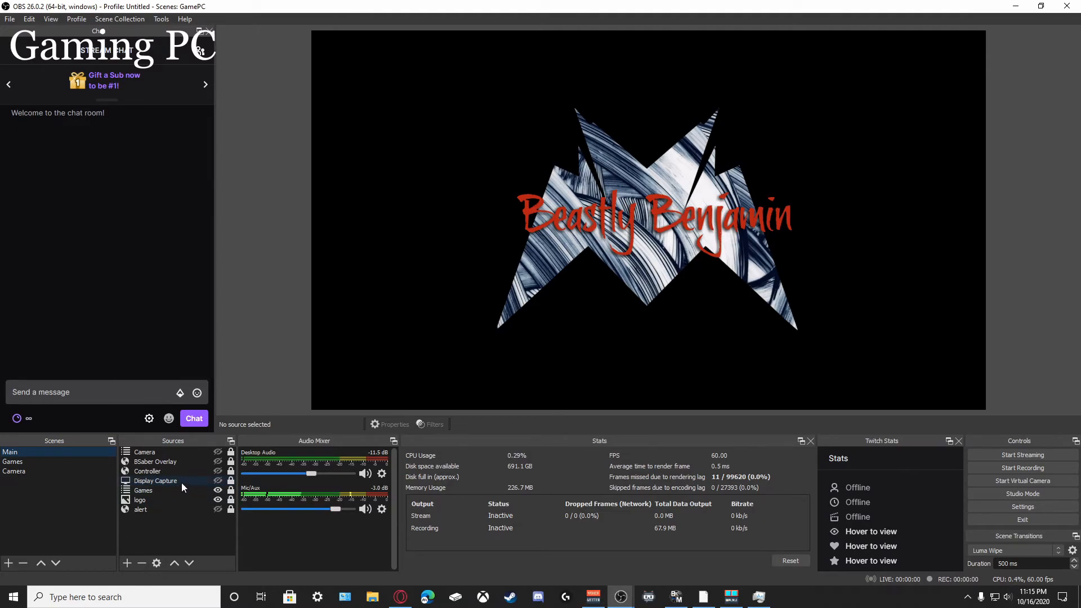
pyautogui.click(217, 474)
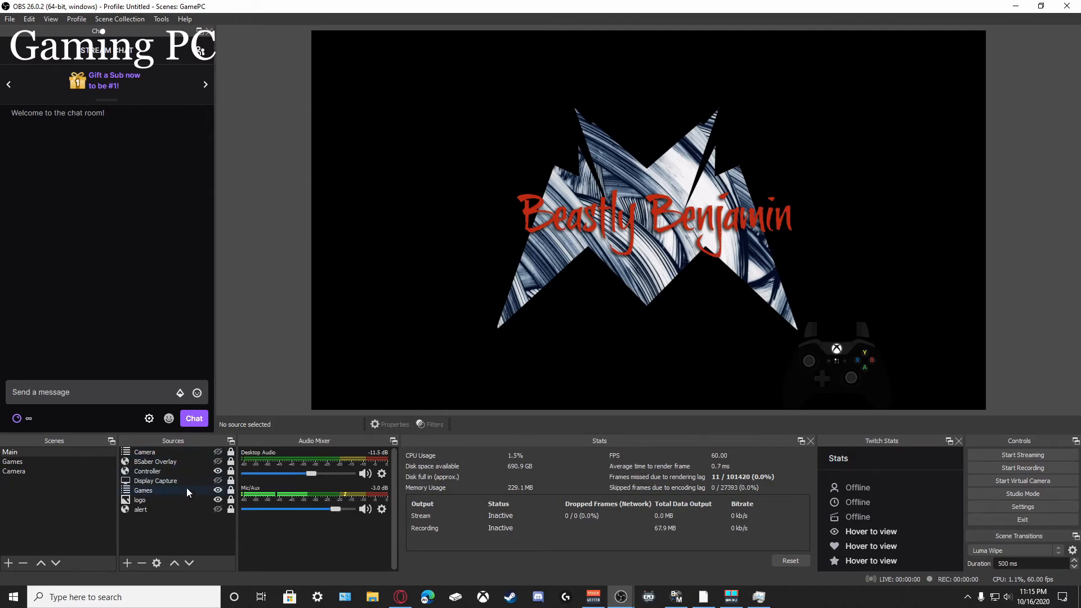
pyautogui.click(217, 471)
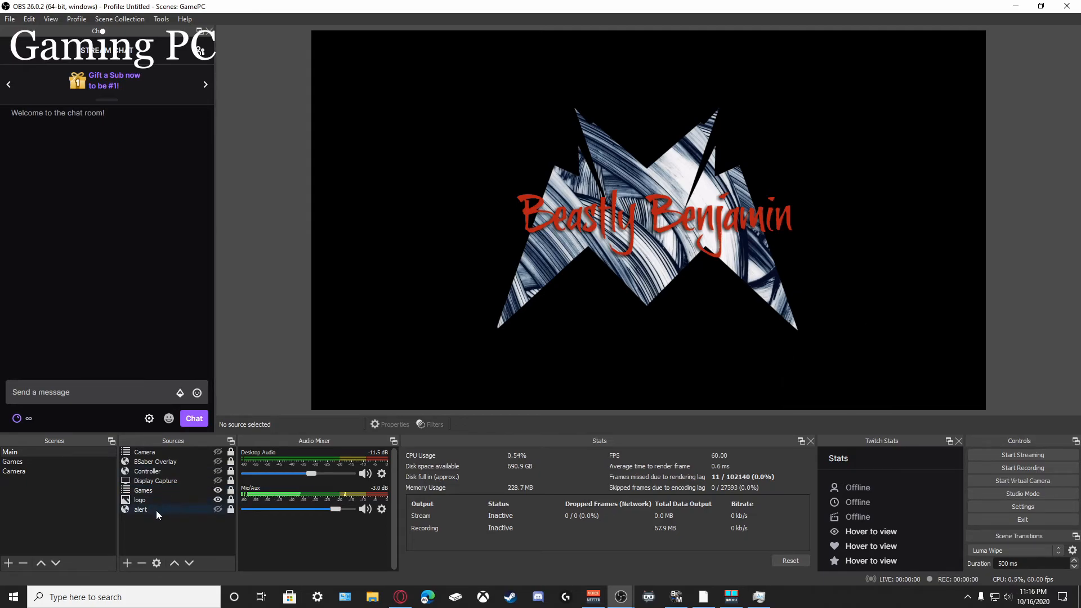
# - Review the alert browser source's properties and close them without changes
pyautogui.click(157, 510)
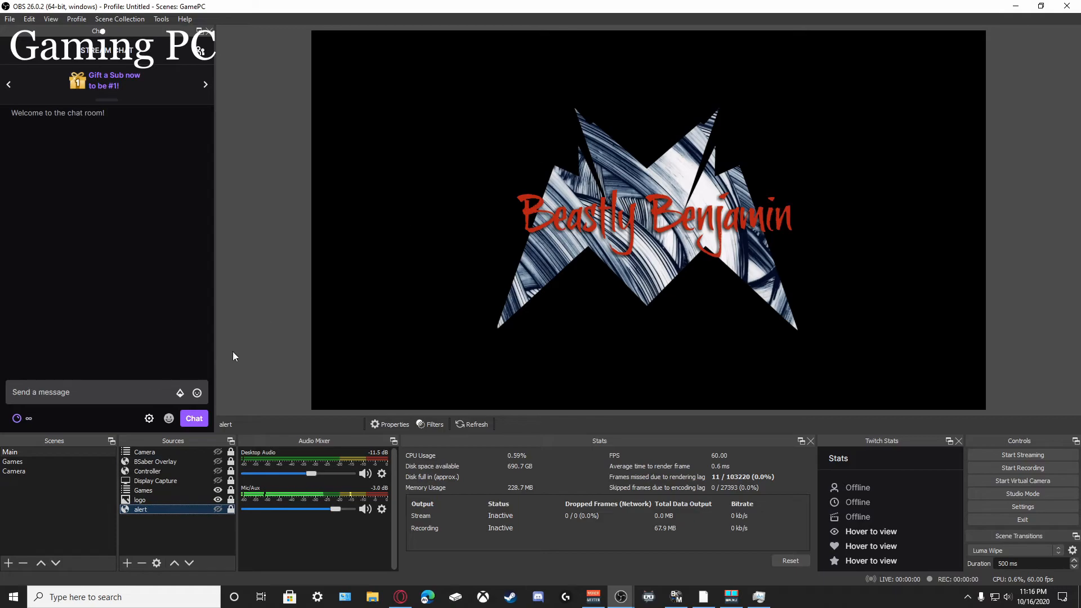
pyautogui.rightClick(180, 513)
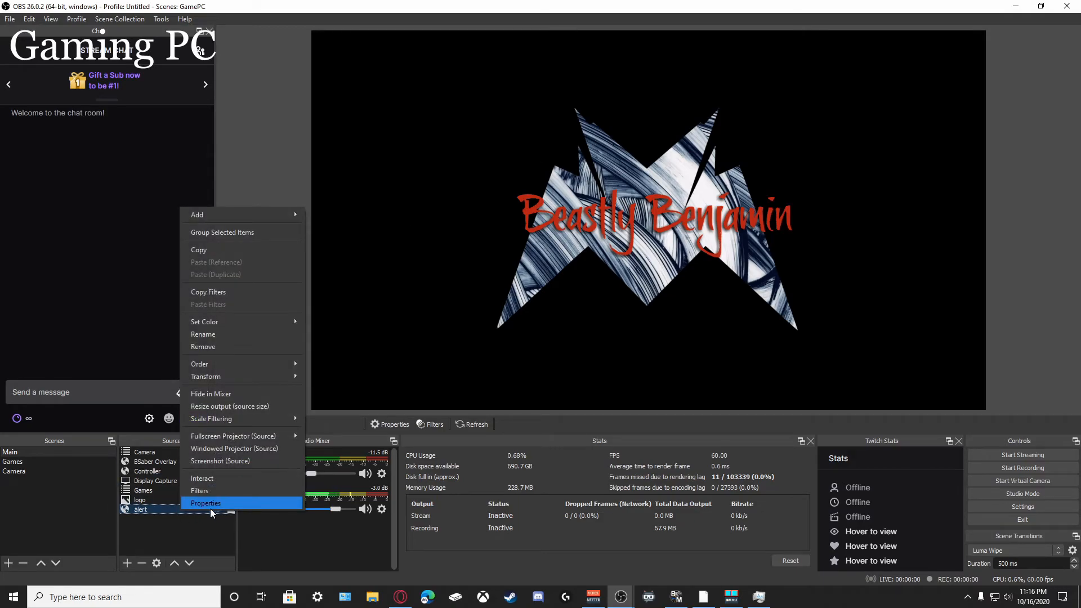
pyautogui.click(211, 507)
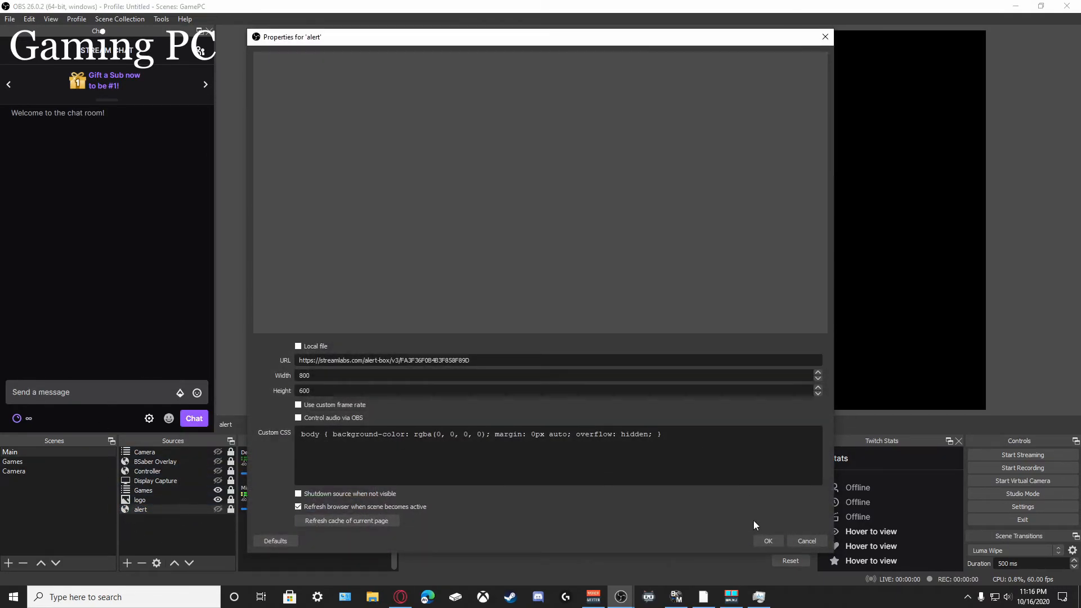
pyautogui.click(808, 541)
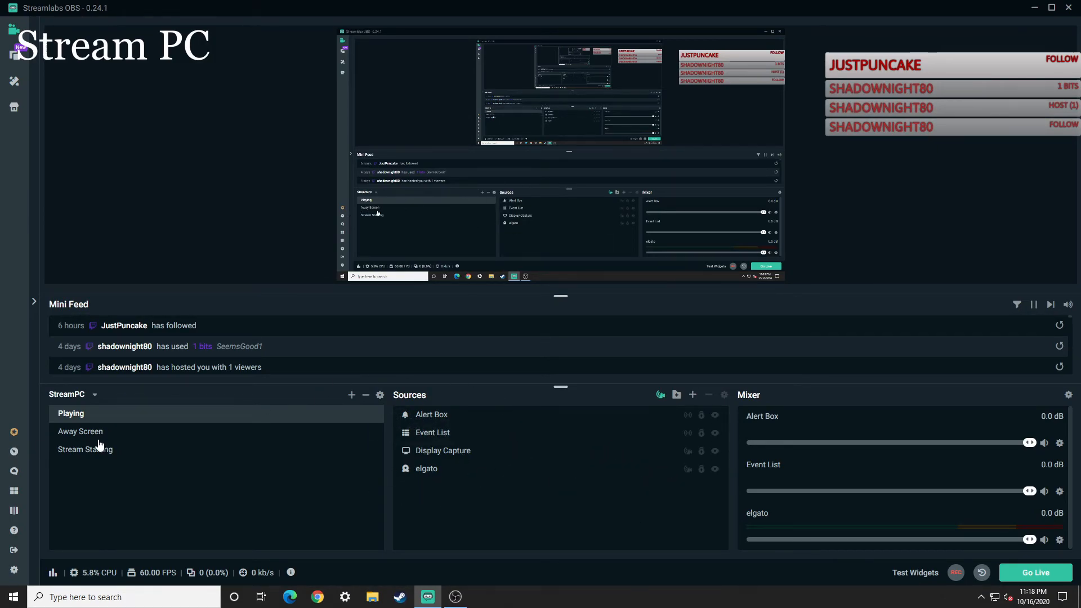
# - In Streamlabs OBS on the streaming PC, view the Away Screen scene and return to the Playing scene
pyautogui.click(97, 438)
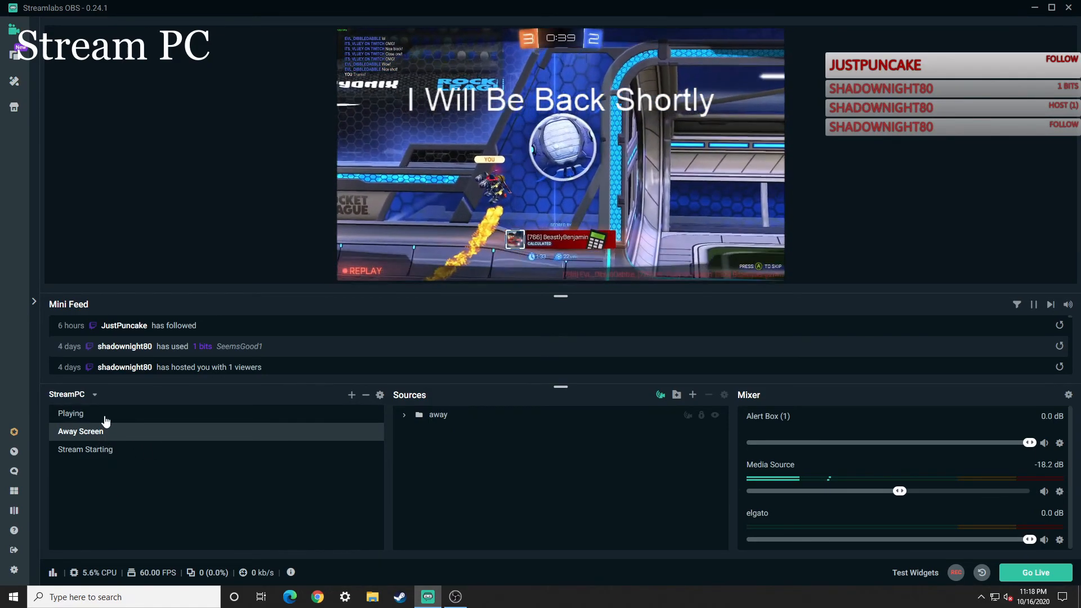
pyautogui.click(105, 417)
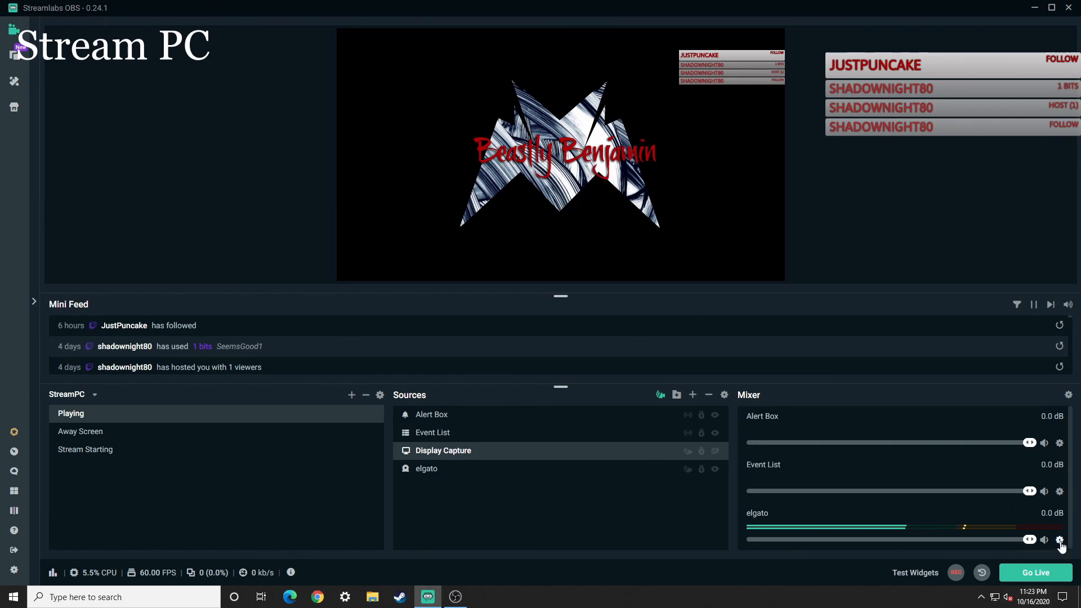
# - Add a second Gain filter to the elgato audio source under its default name and set its gain to 0.7
pyautogui.click(1060, 541)
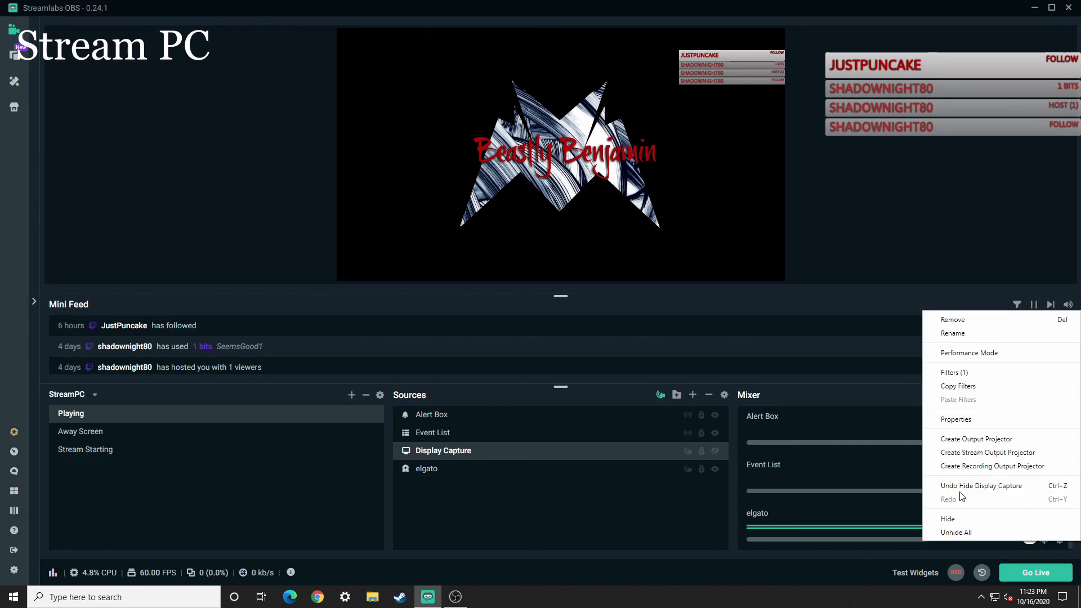
pyautogui.click(961, 374)
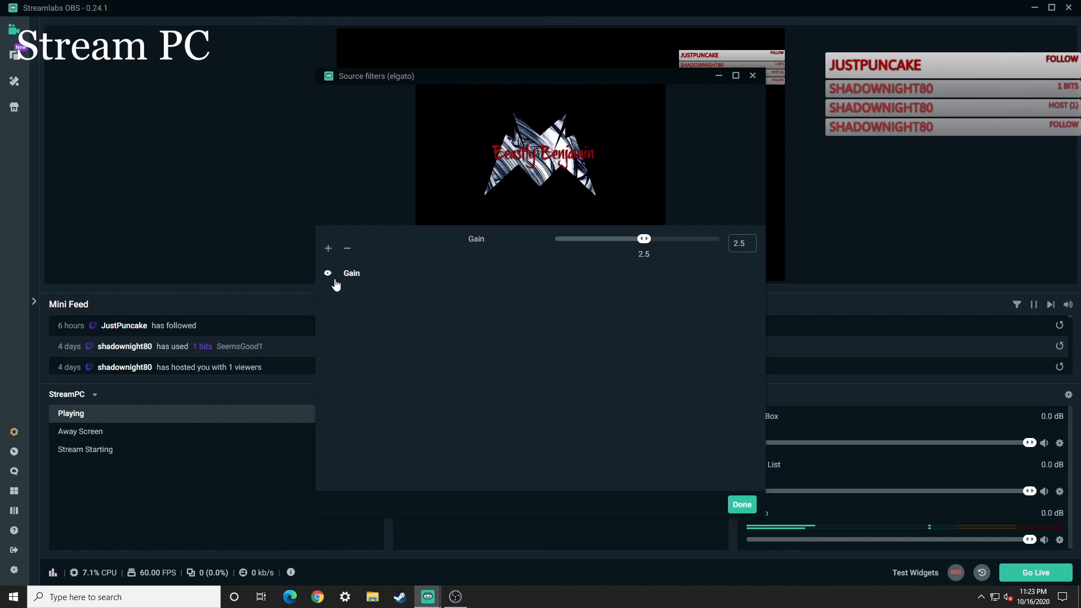
pyautogui.click(328, 248)
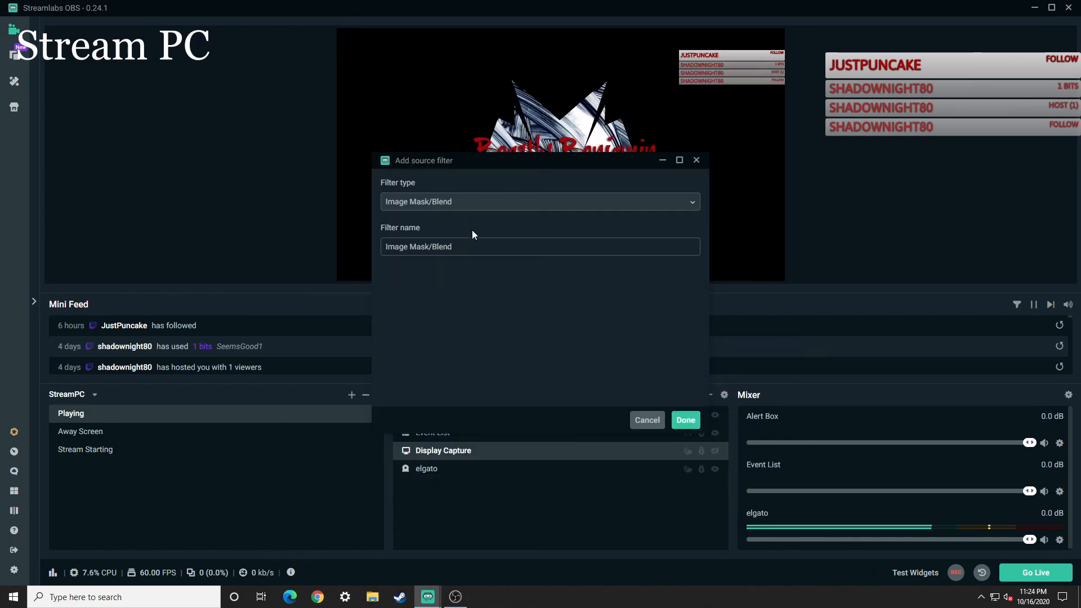
pyautogui.click(451, 203)
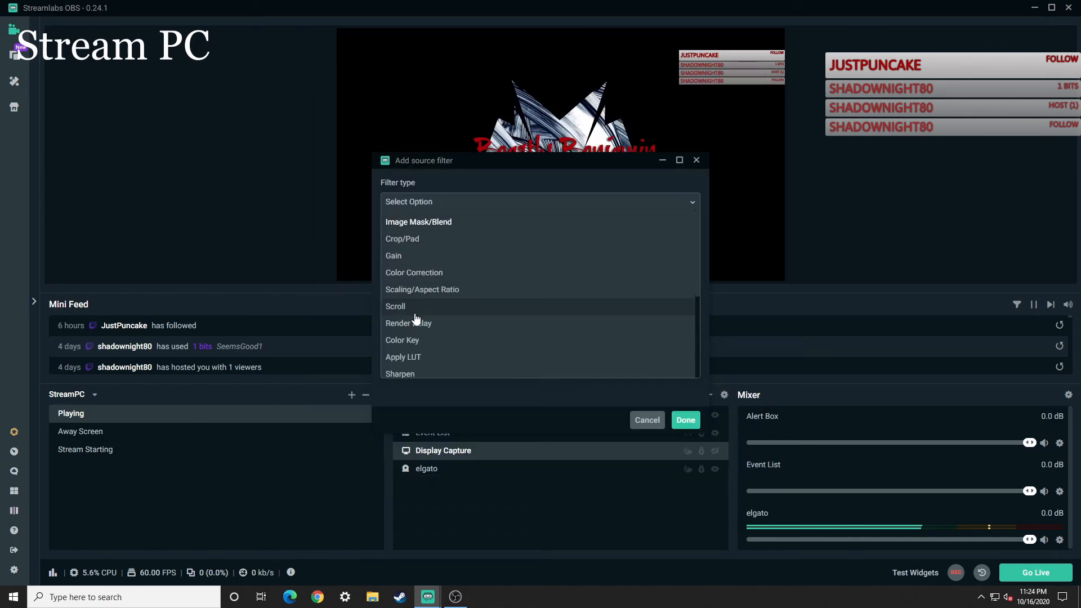
pyautogui.click(405, 256)
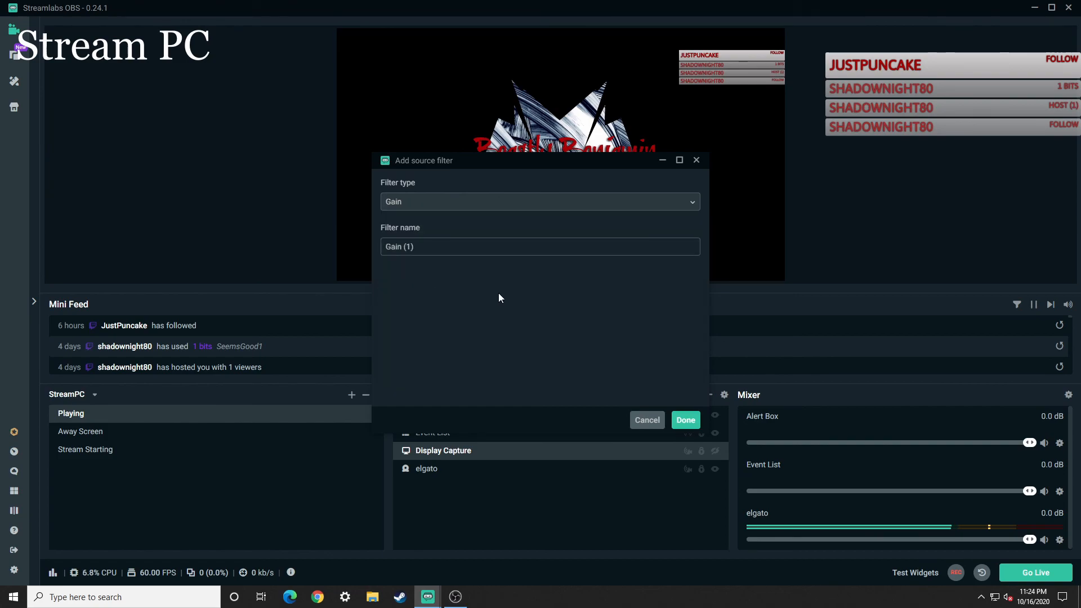
pyautogui.click(684, 421)
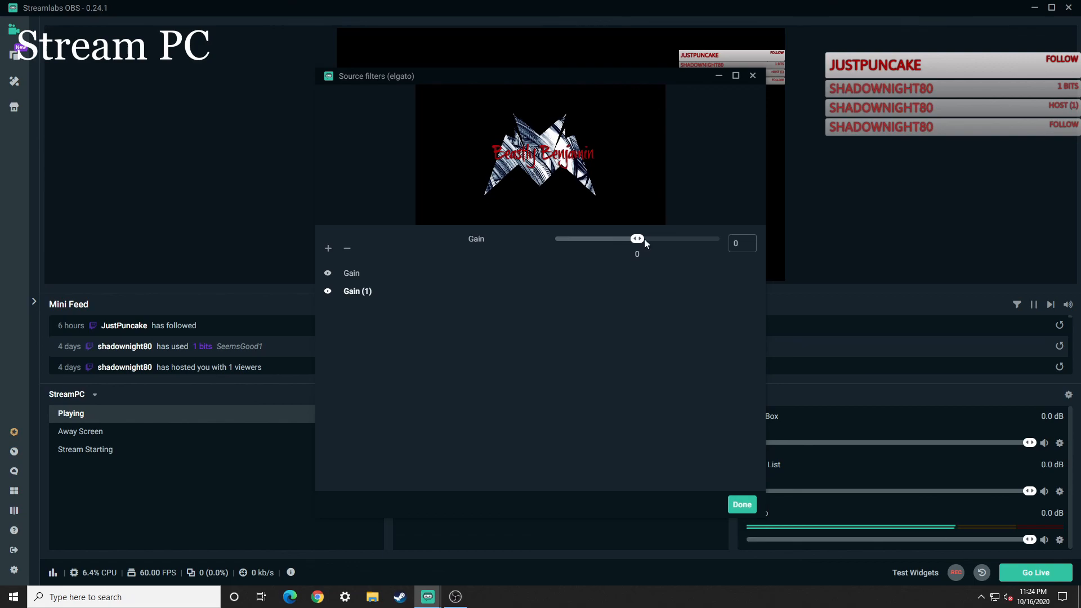
pyautogui.moveTo(639, 241)
pyautogui.mouseDown()
pyautogui.moveTo(719, 241)
pyautogui.moveTo(594, 245)
pyautogui.moveTo(651, 248)
pyautogui.moveTo(639, 242)
pyautogui.mouseUp()
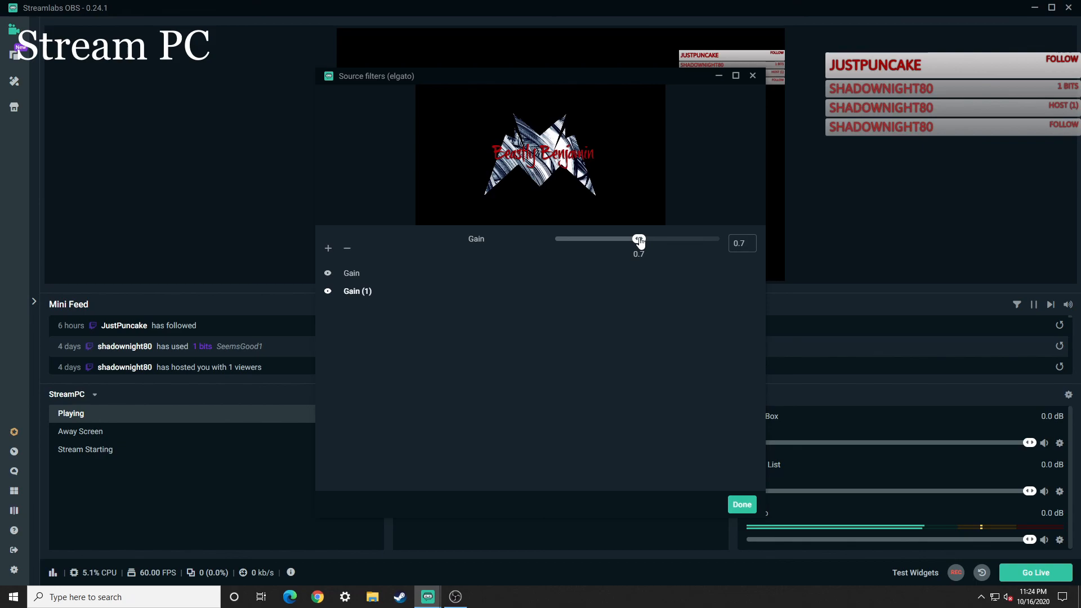